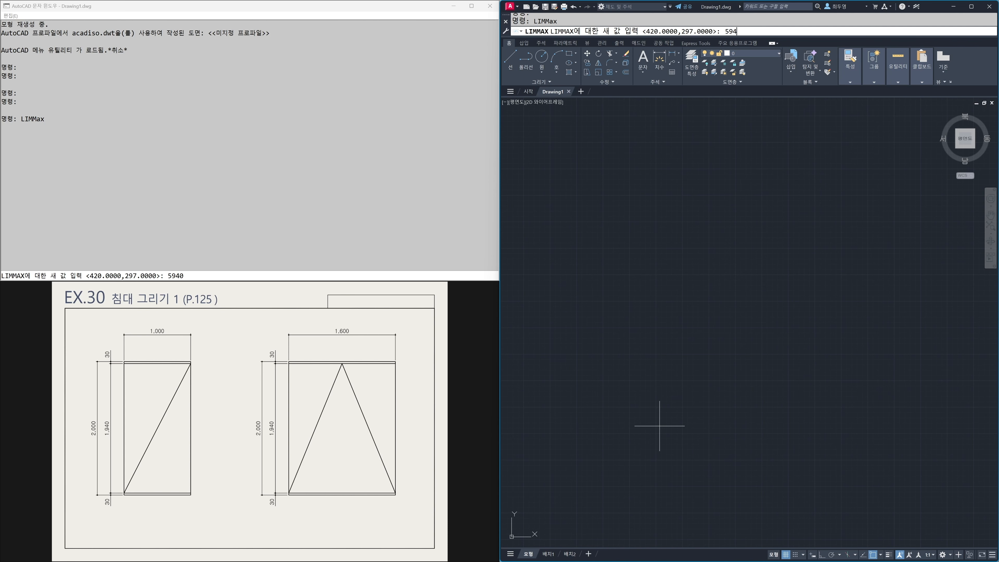
Step: Set the drawing limits' upper-right corner to 5940,4200 and zoom to the whole drawing area
text(4200)
key(Return)
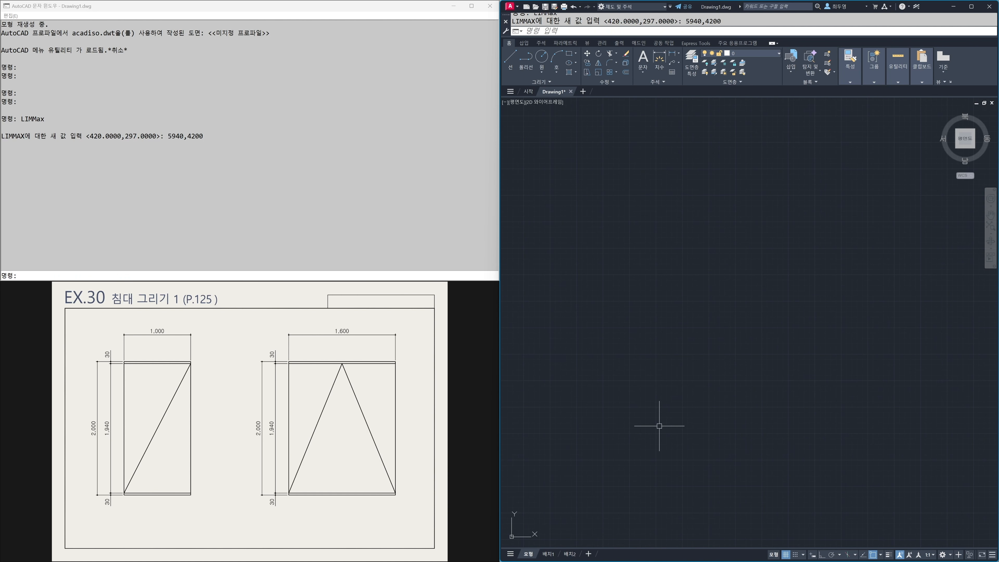
text(z)
key(Return)
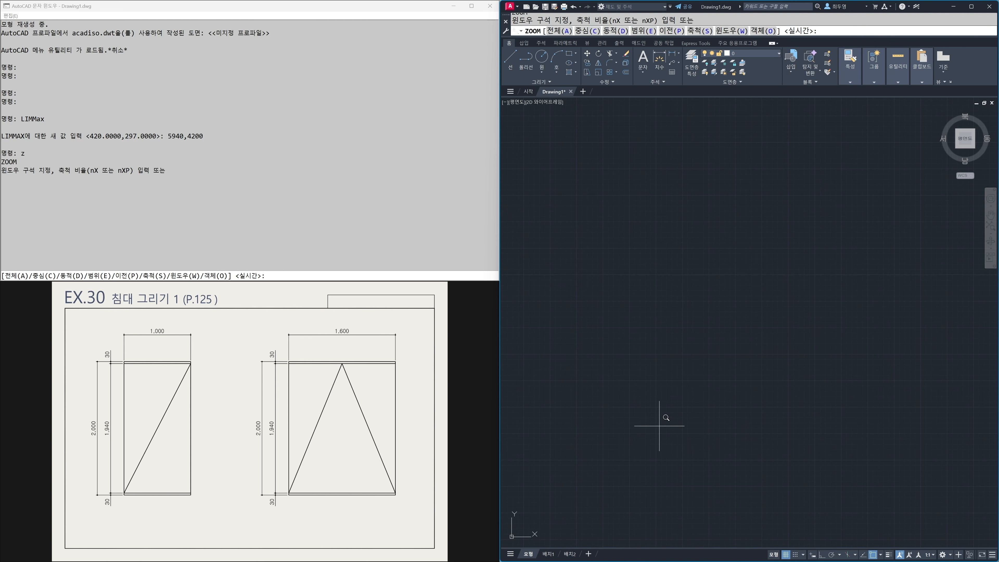
text(a)
key(Return)
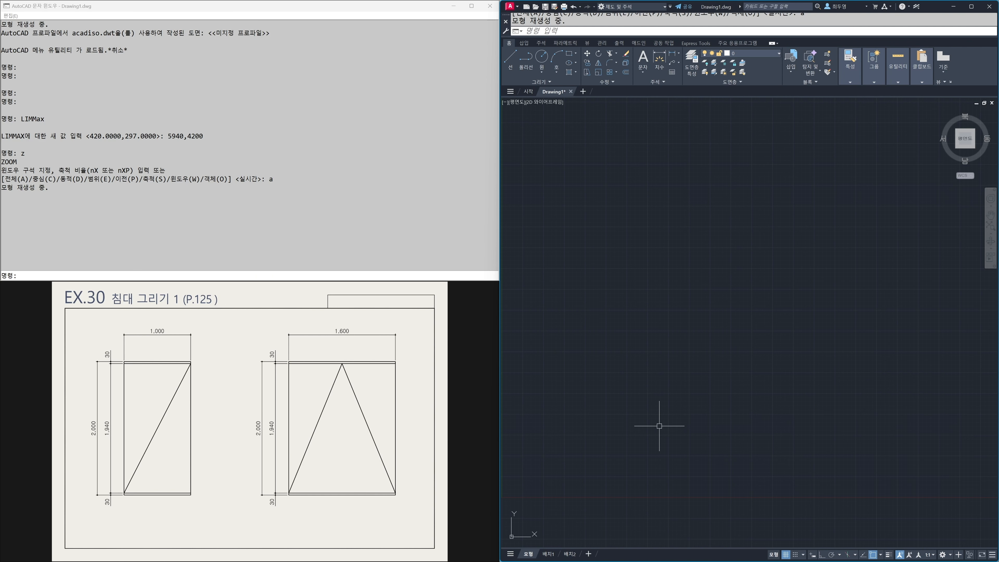
Step: Draw the single bed's outline as a rectangle with length 1000 and width 2000
drag(129, 445, 265, 436)
scroll(271, 425, up, 2)
click(567, 404)
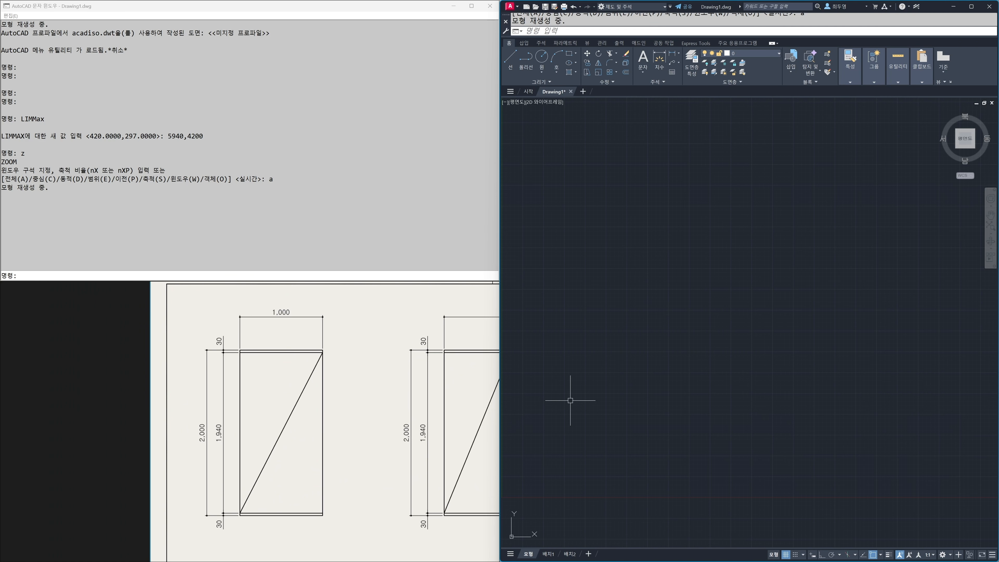
text(rec)
key(Return)
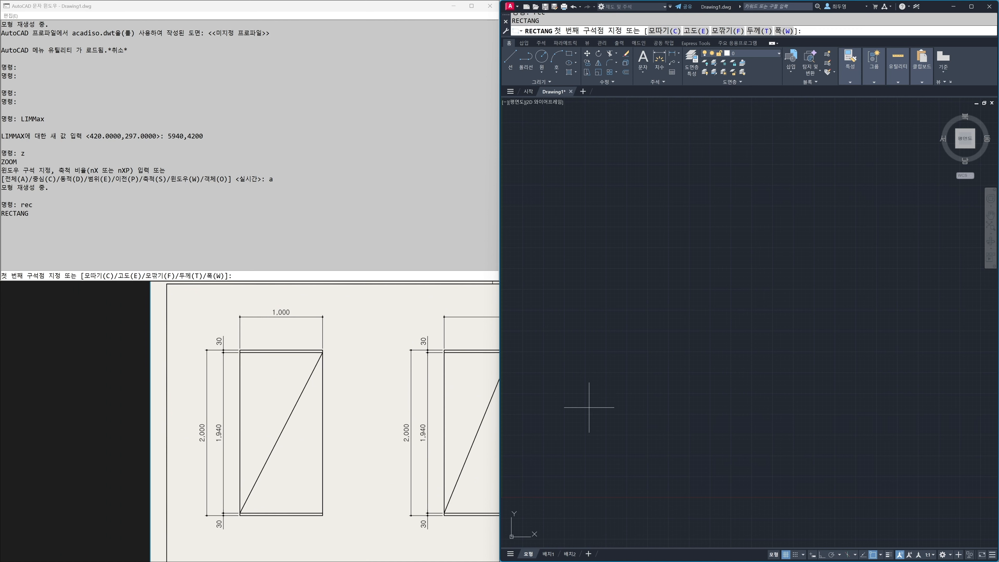
click(589, 408)
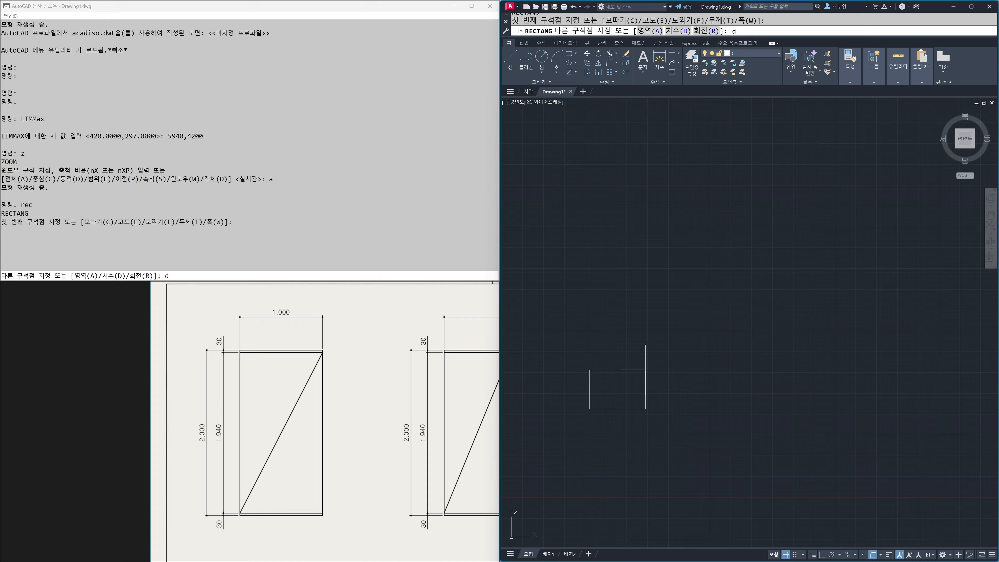
key(Return)
text(1000)
key(Return)
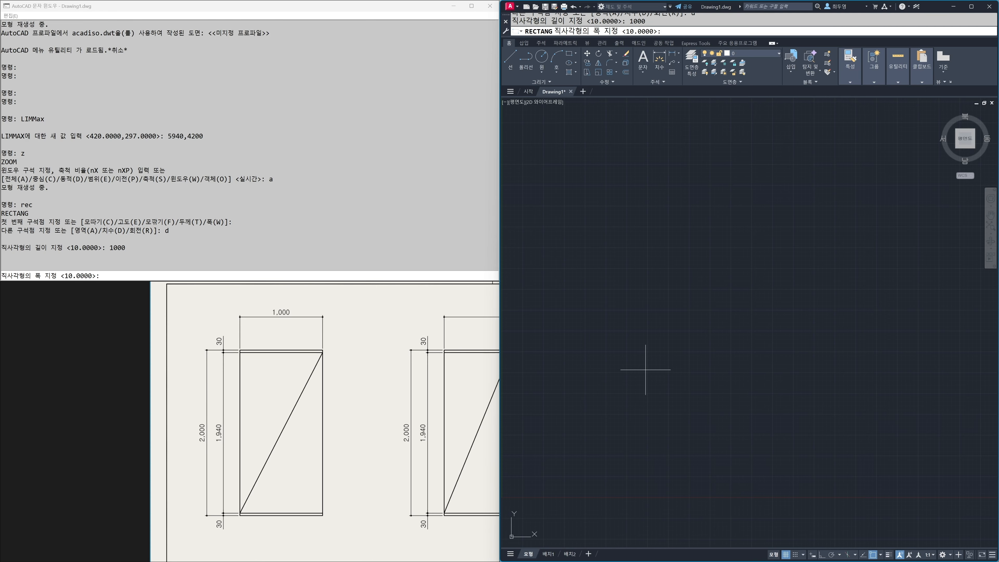
text(2000)
key(Return)
click(646, 370)
mouse_move(631, 342)
middle_down()
mouse_move(696, 359)
mouse_move(725, 353)
middle_up()
scroll(725, 354, up, 2)
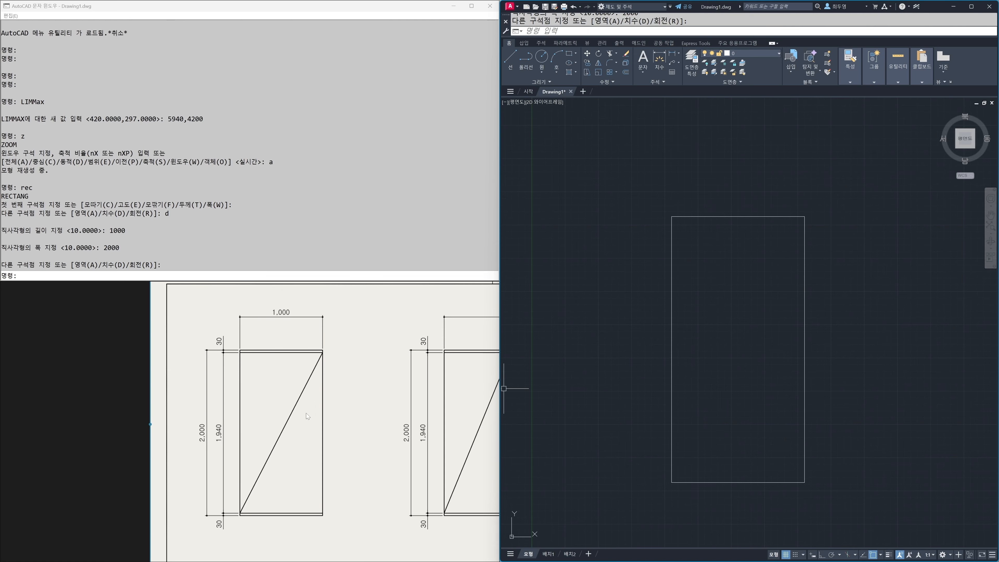
Step: Explode the bed rectangle into separate lines
drag(298, 417, 312, 408)
click(638, 411)
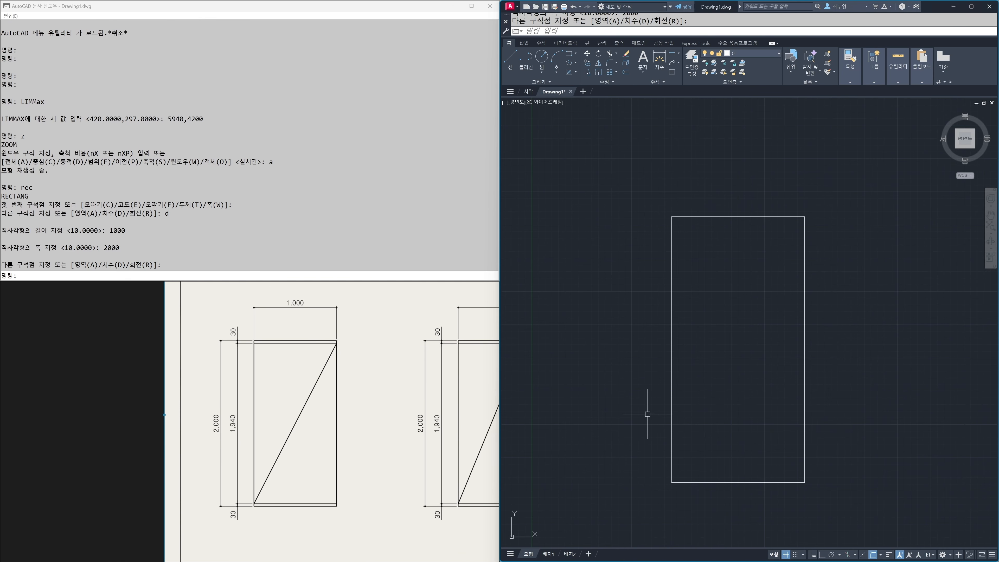
text(x)
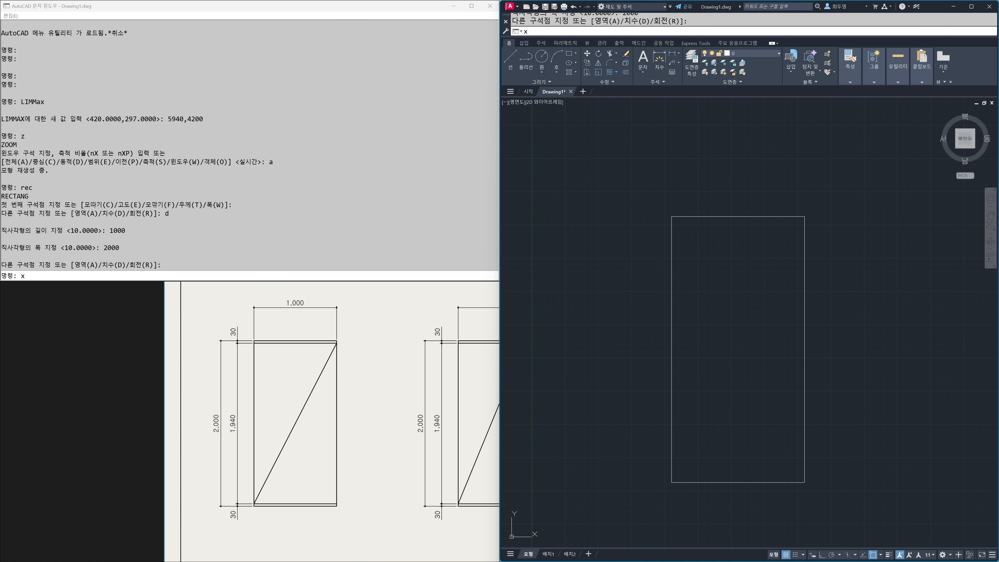
key(Return)
click(712, 396)
click(634, 372)
key(Return)
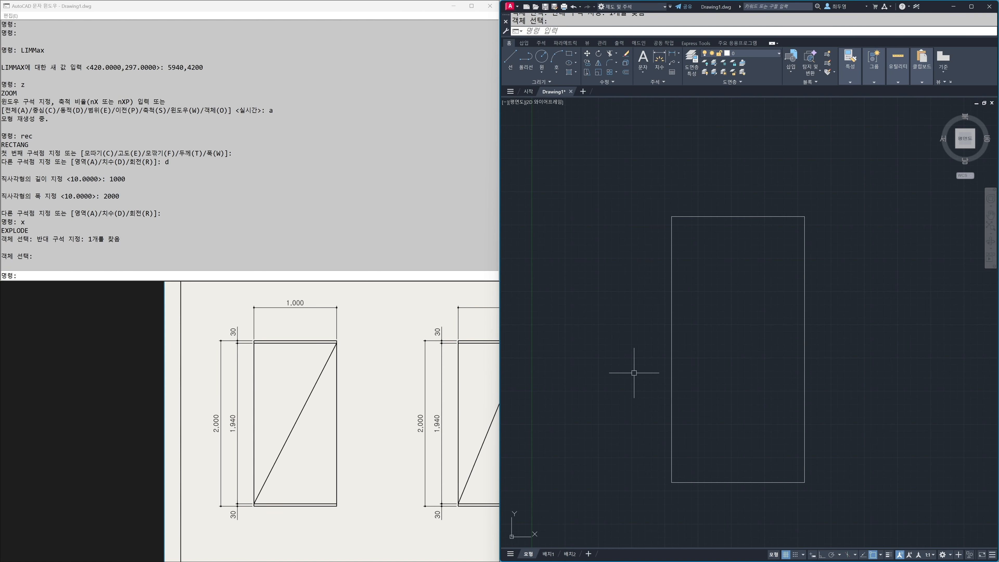
Step: Offset the rectangle's bottom and top edges inward by 30
text(o)
key(Return)
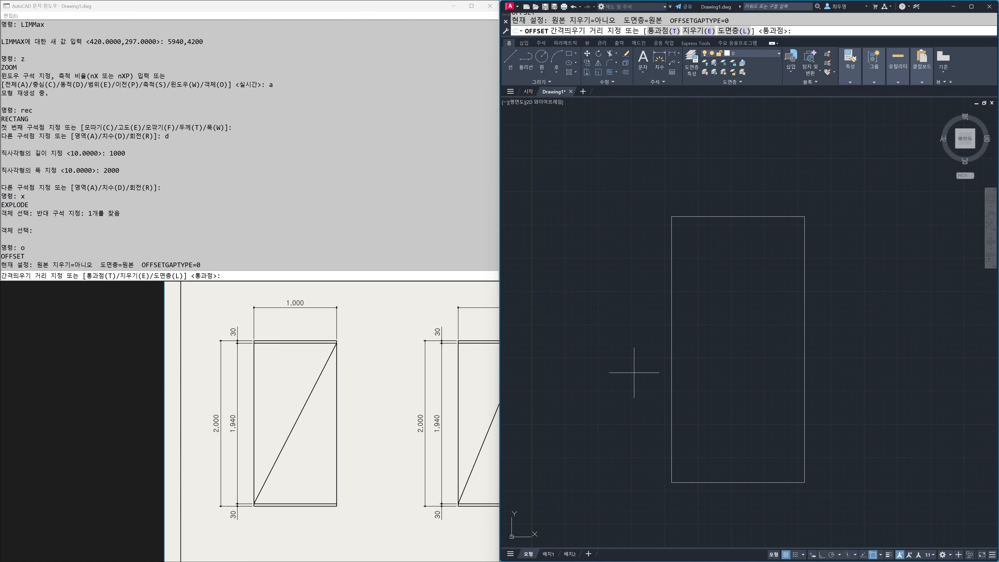
text(30)
key(Return)
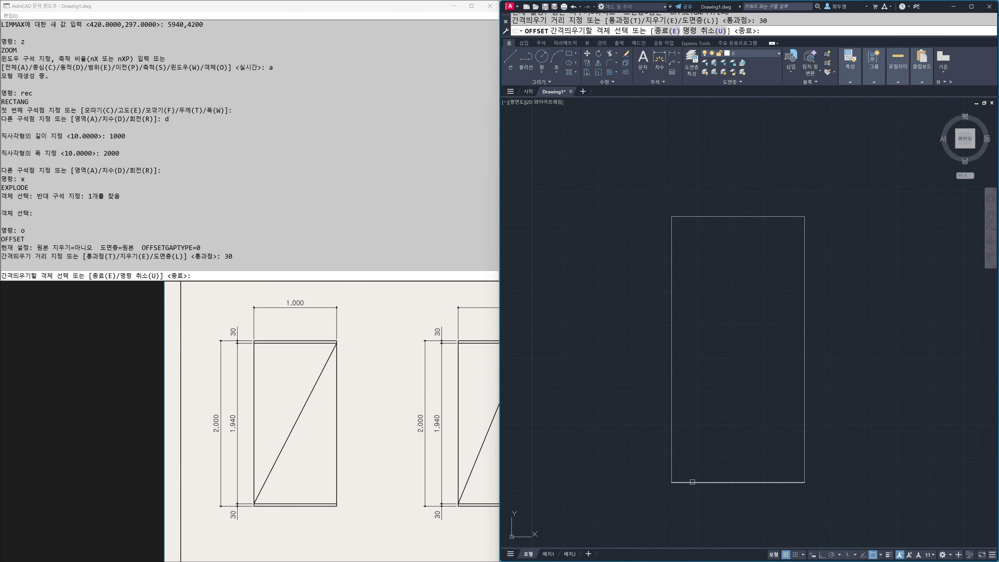
click(692, 482)
click(704, 381)
click(713, 217)
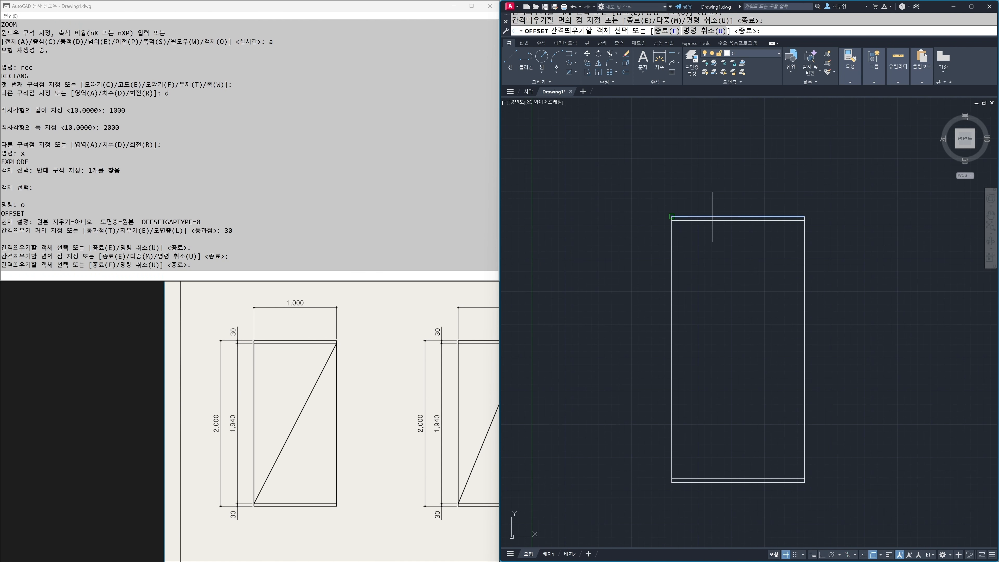
click(710, 270)
key(Return)
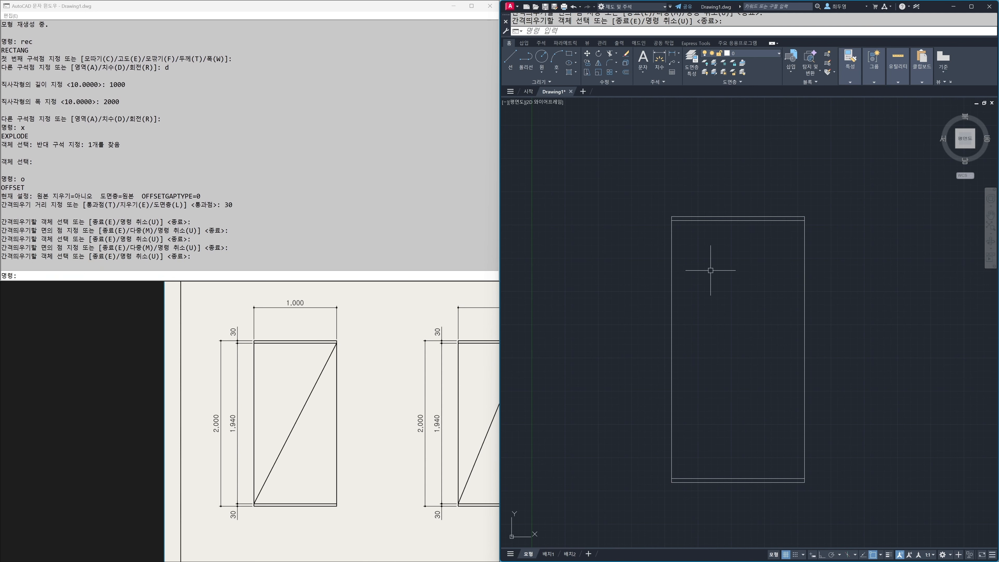
Step: Draw a diagonal line from the upper inner line's right end to the lower inner line's left end
text(l)
key(Return)
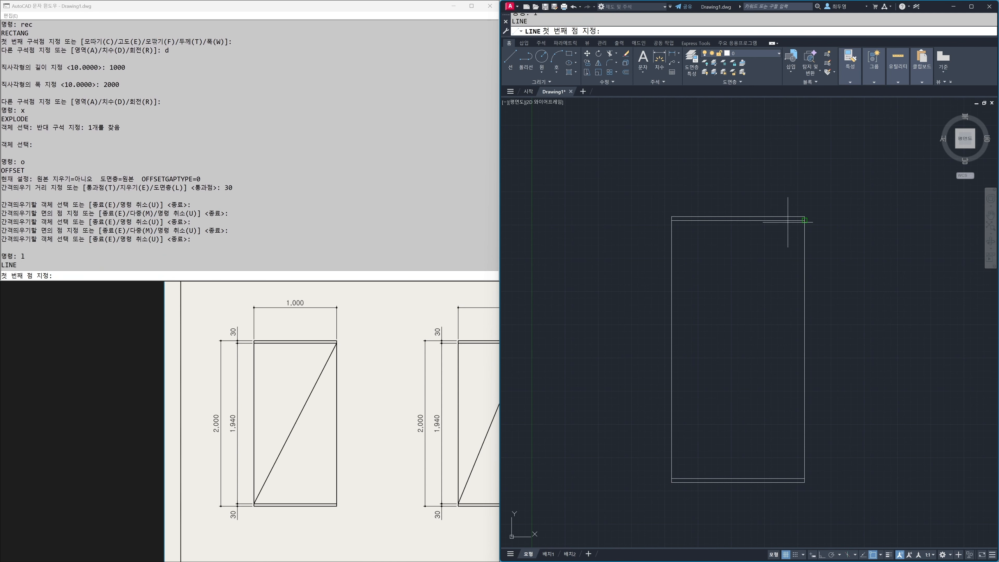
click(804, 220)
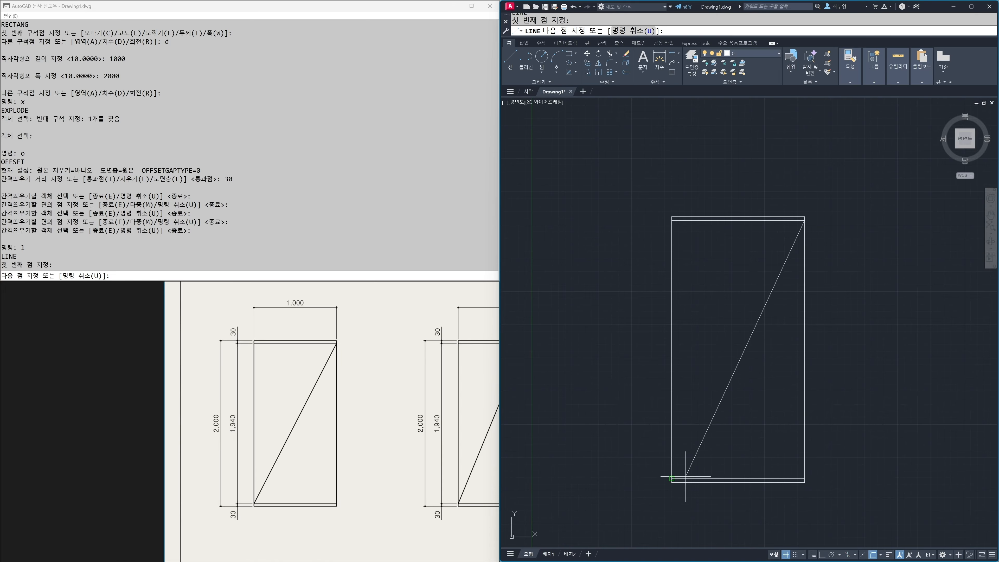
click(673, 464)
key(Return)
Step: Copy the whole bed horizontally to the right with Ortho on, leaving a gap between the two beds
drag(372, 418, 207, 420)
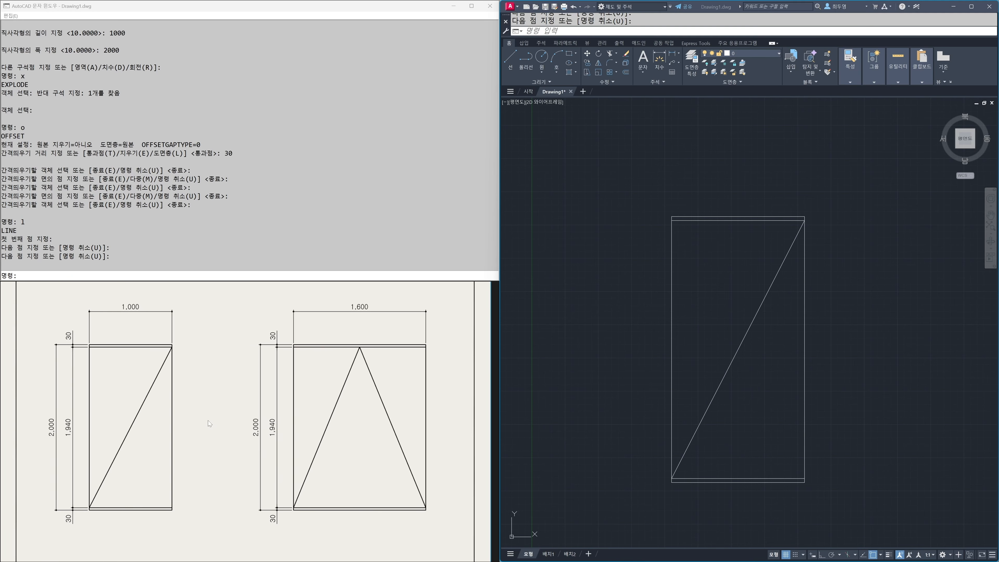
click(594, 386)
scroll(642, 347, down, 2)
middle_drag(632, 349, 534, 339)
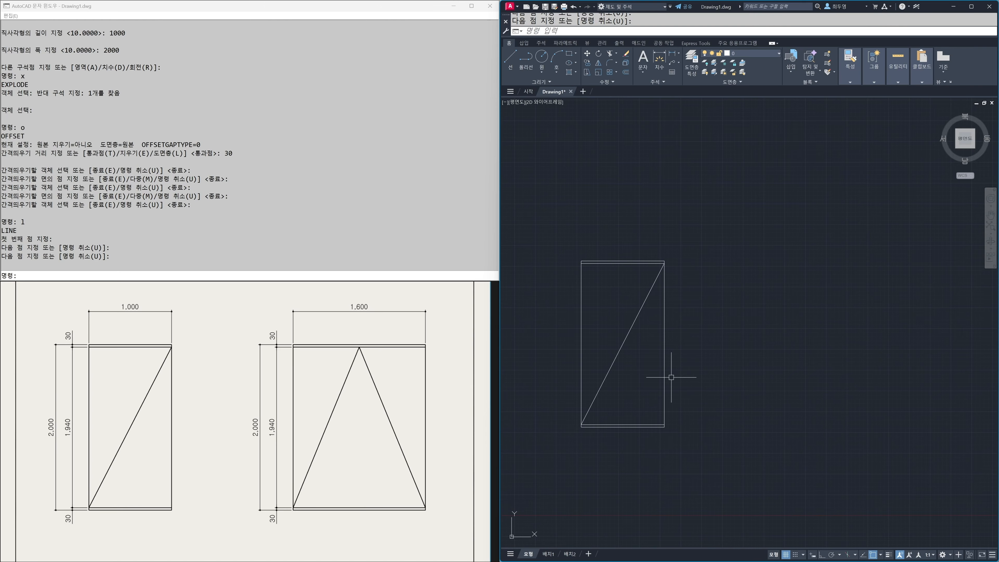
text(z)
key(Return)
text(a)
key(Return)
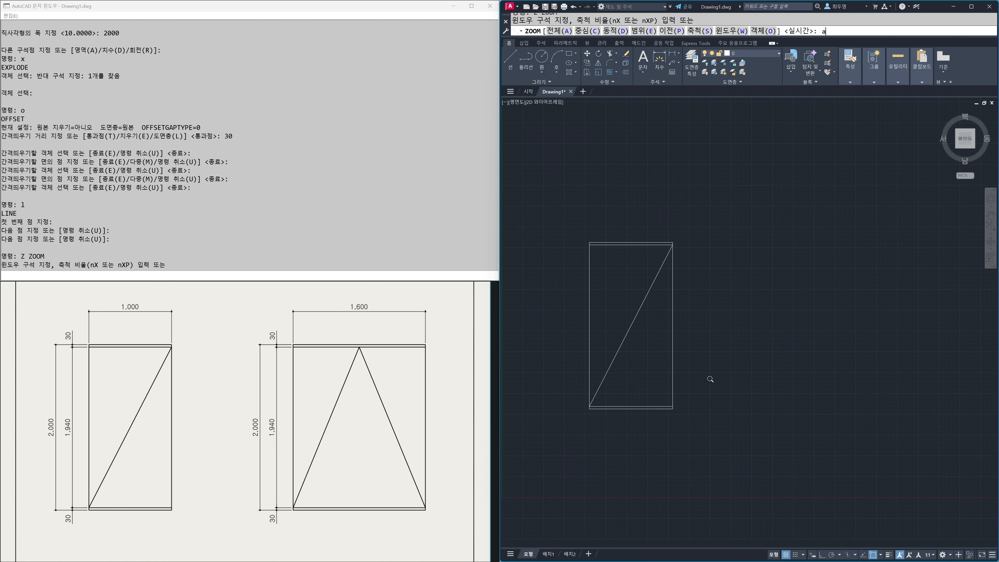
text(cp)
key(Return)
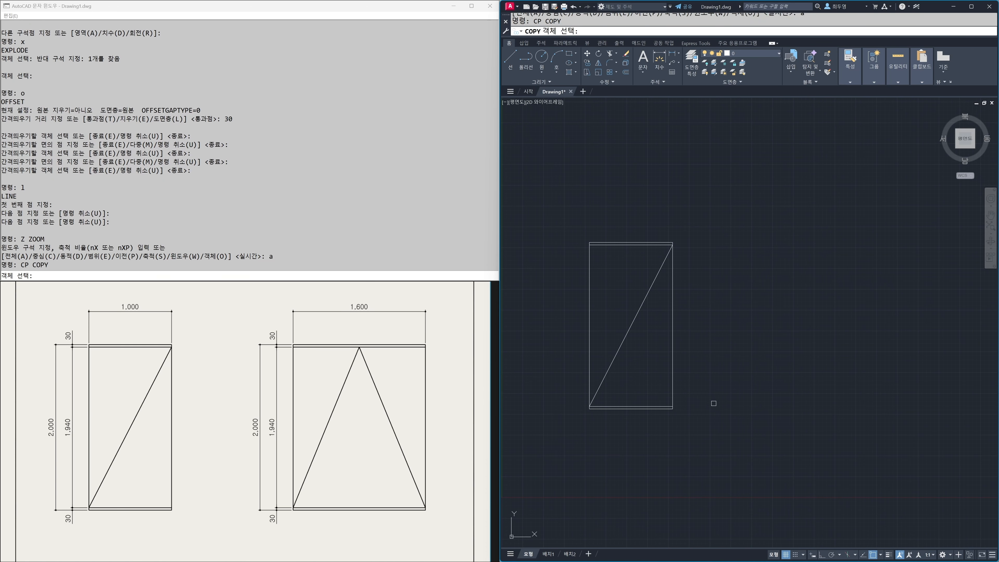
click(740, 456)
click(553, 196)
key(Return)
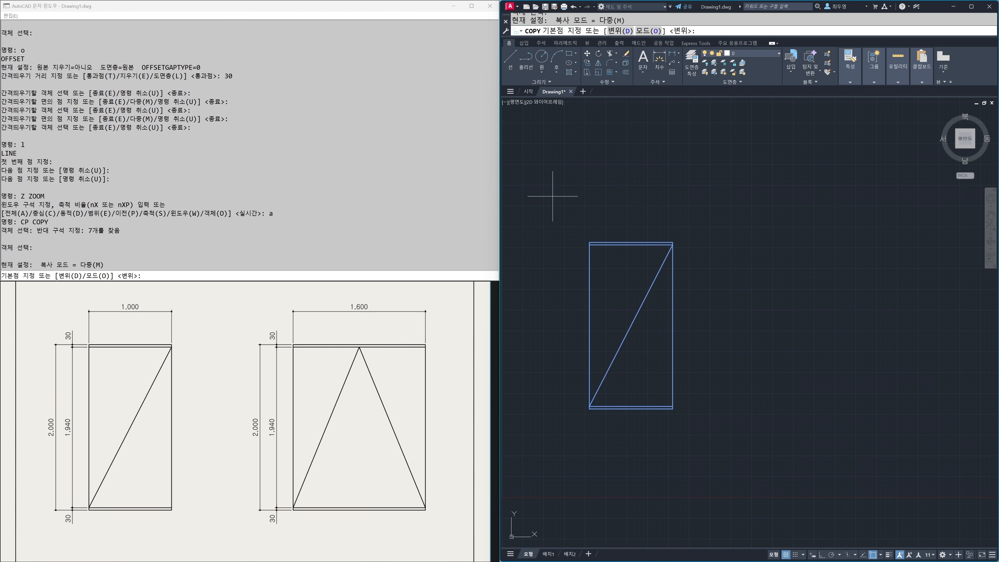
key(F8)
click(608, 187)
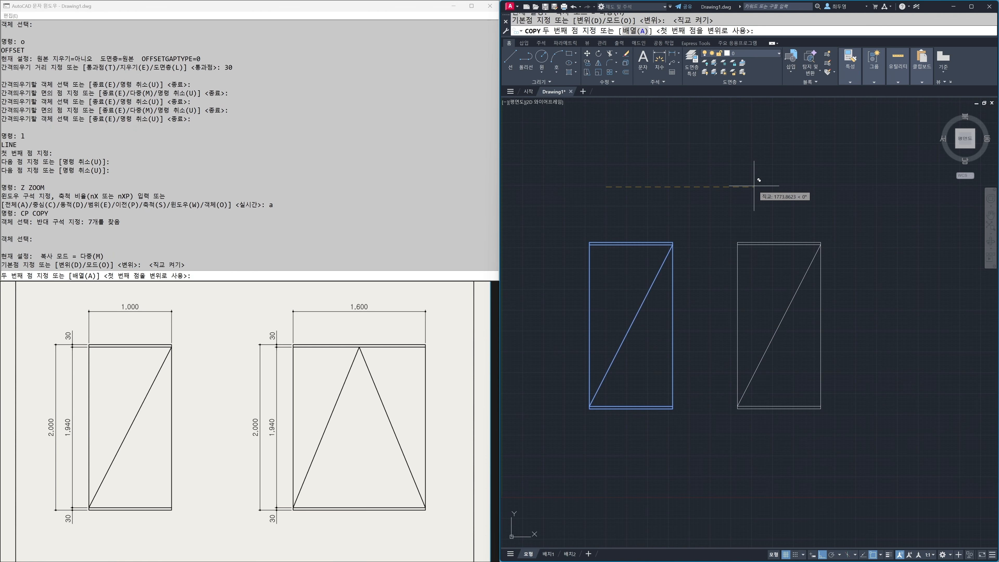
click(766, 179)
key(Return)
Step: Stretch the right side of the copied bed 600 to the right
scroll(788, 318, up, 2)
mouse_move(787, 339)
middle_down()
mouse_move(648, 341)
mouse_move(659, 340)
middle_up()
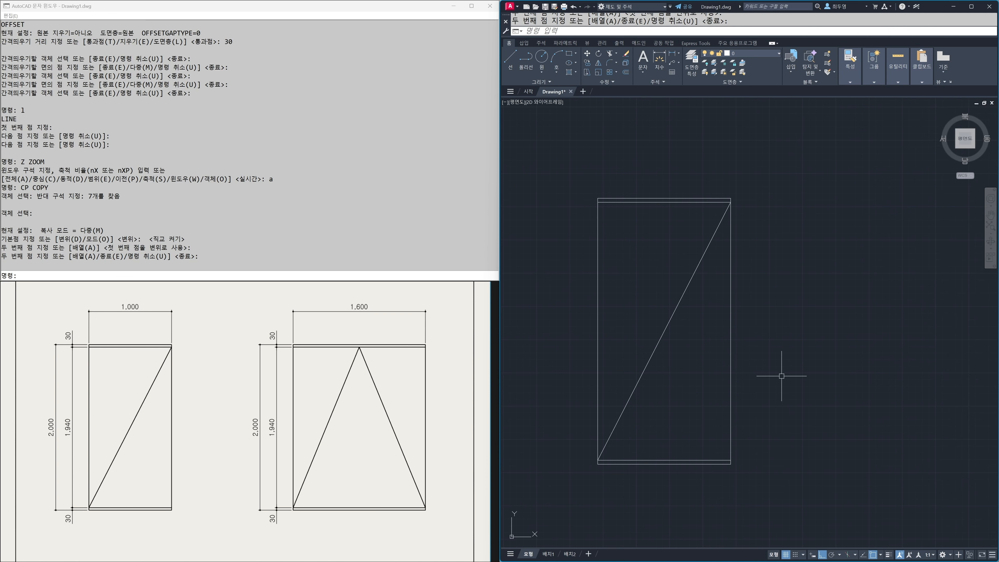
text(s)
key(Return)
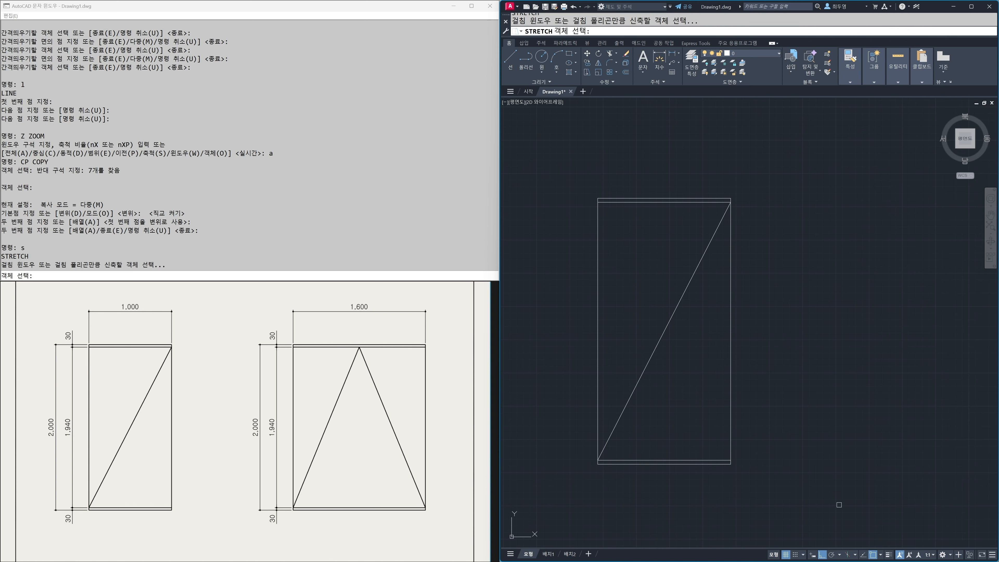
click(822, 495)
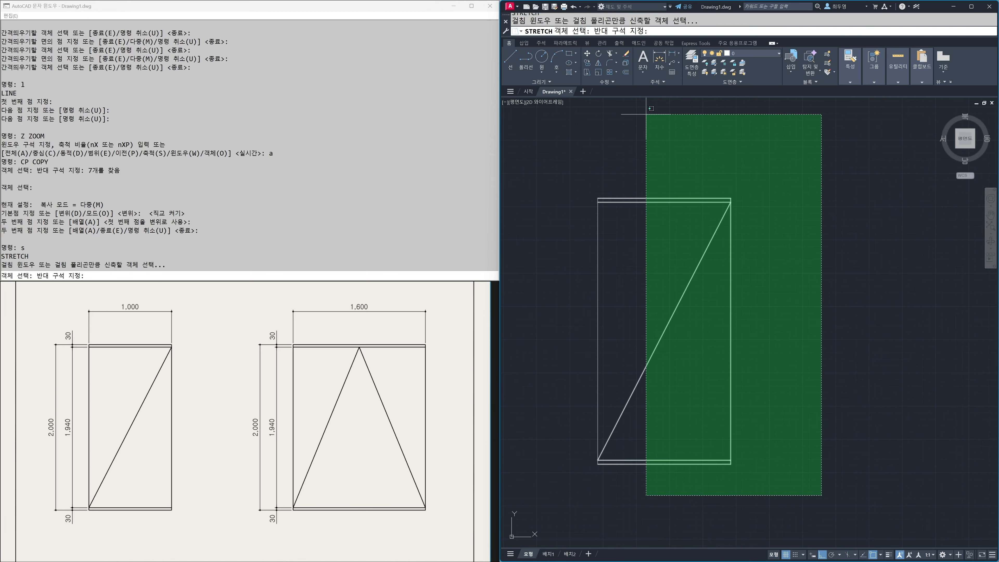
click(649, 122)
key(Return)
click(652, 143)
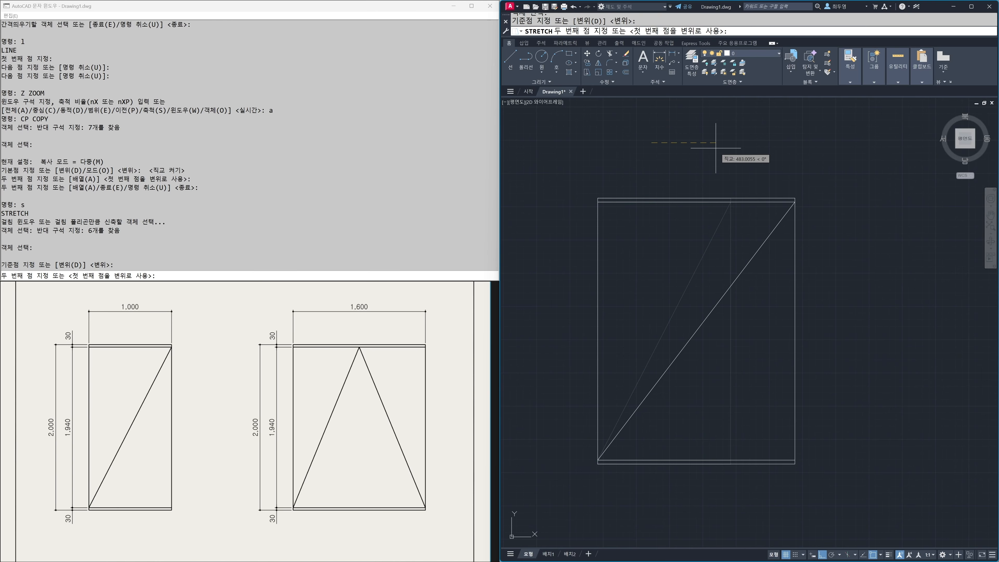
text(600)
key(Return)
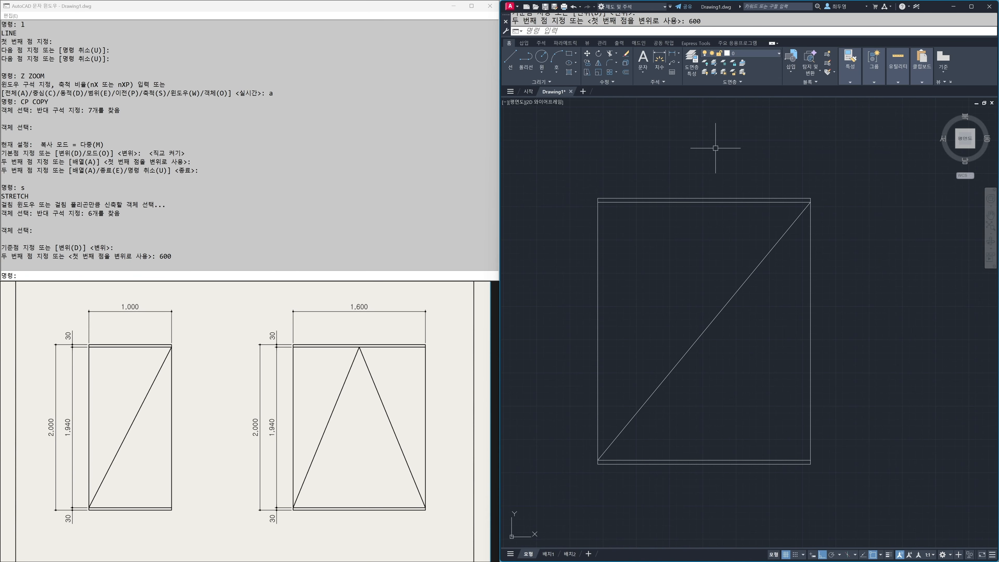
Step: Measure the stretched bed's width along its top edge
text(DI)
key(Return)
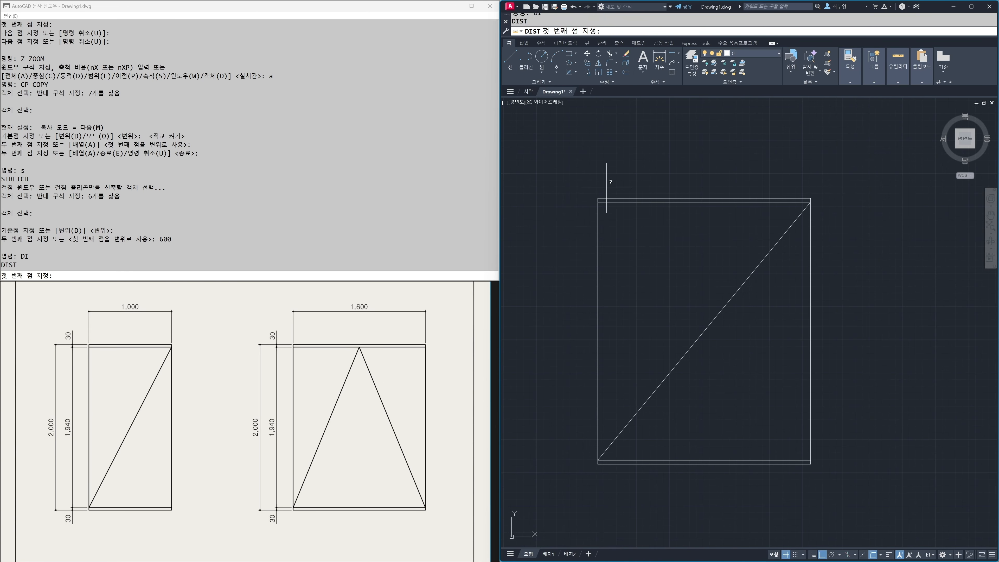
click(602, 198)
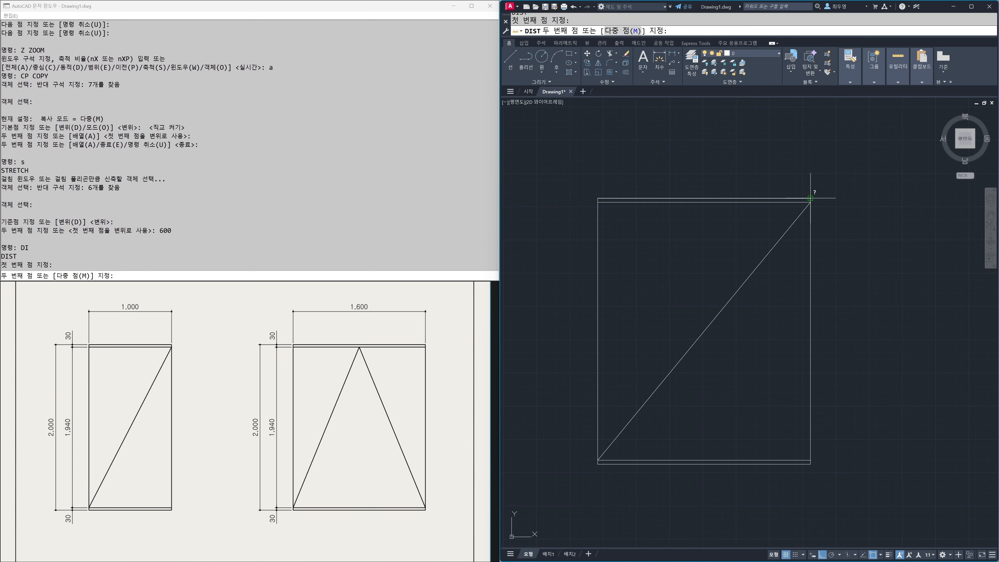
click(812, 199)
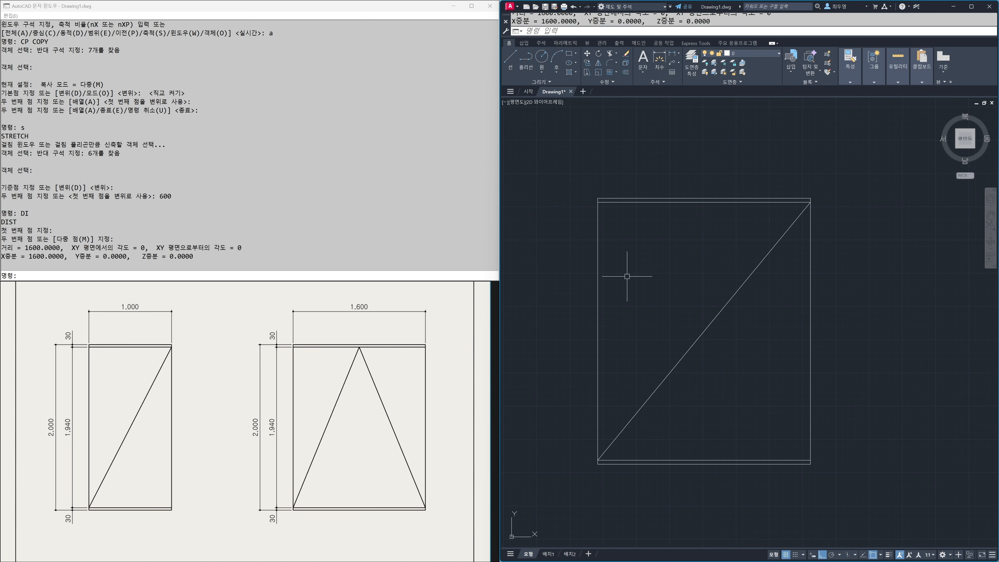
Step: Move the upper end of the stretched bed's diagonal to the midpoint of the upper inner line
right_click(873, 555)
click(779, 240)
click(810, 202)
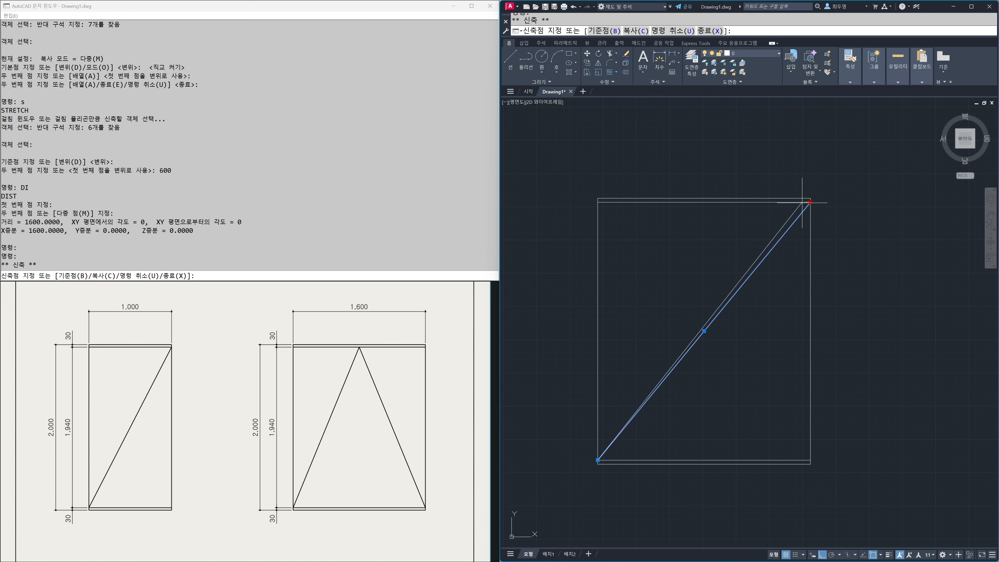
click(704, 202)
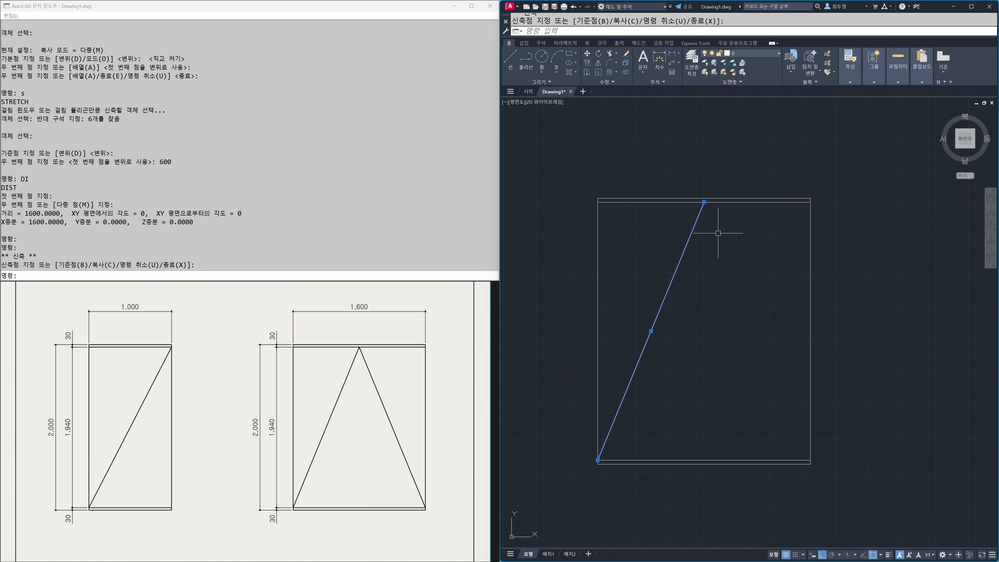
key(Escape)
Step: Draw the second diagonal from the midpoint of the wide bed's upper inner line to the right end of its lower inner line
text(l)
key(Return)
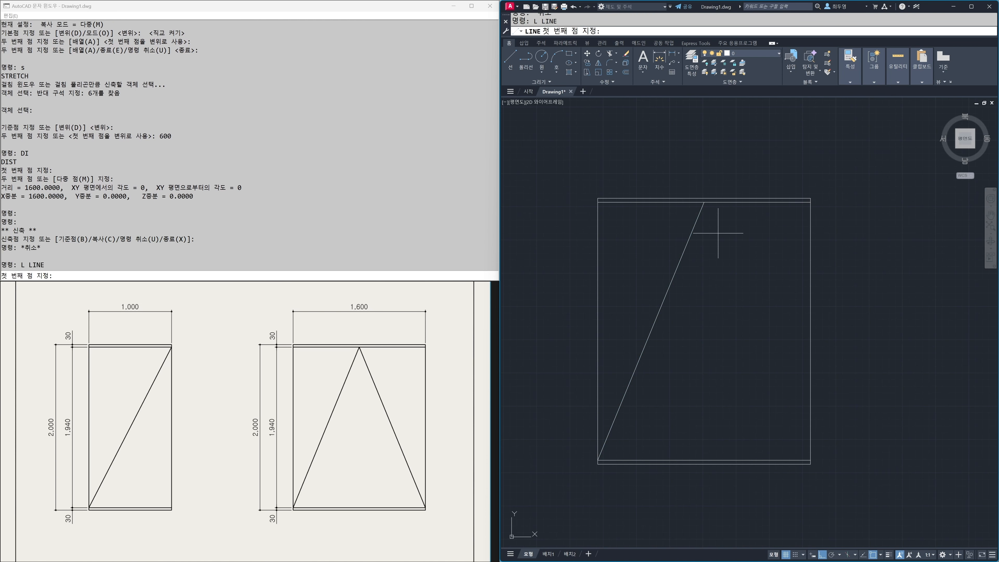
click(703, 208)
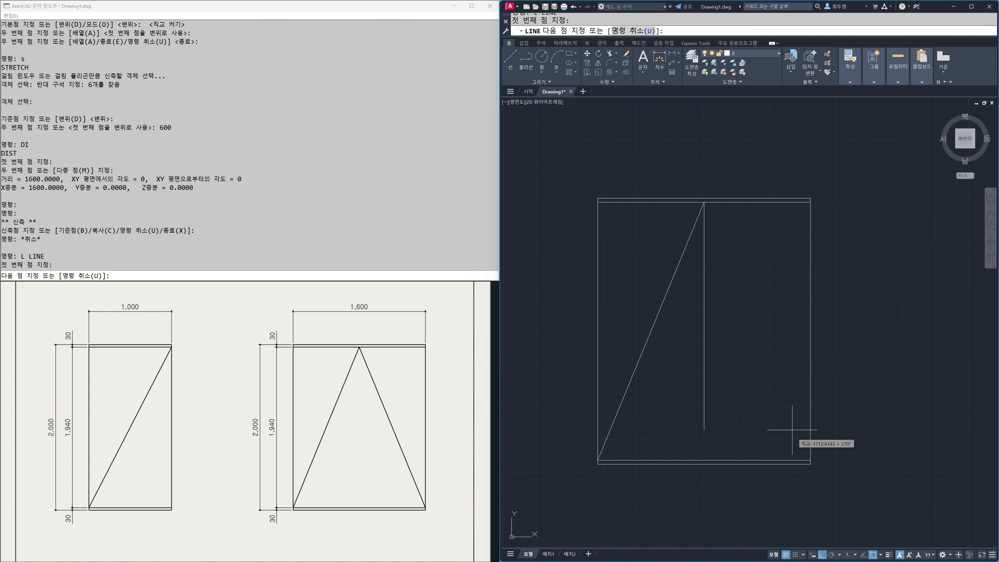
click(800, 457)
key(Return)
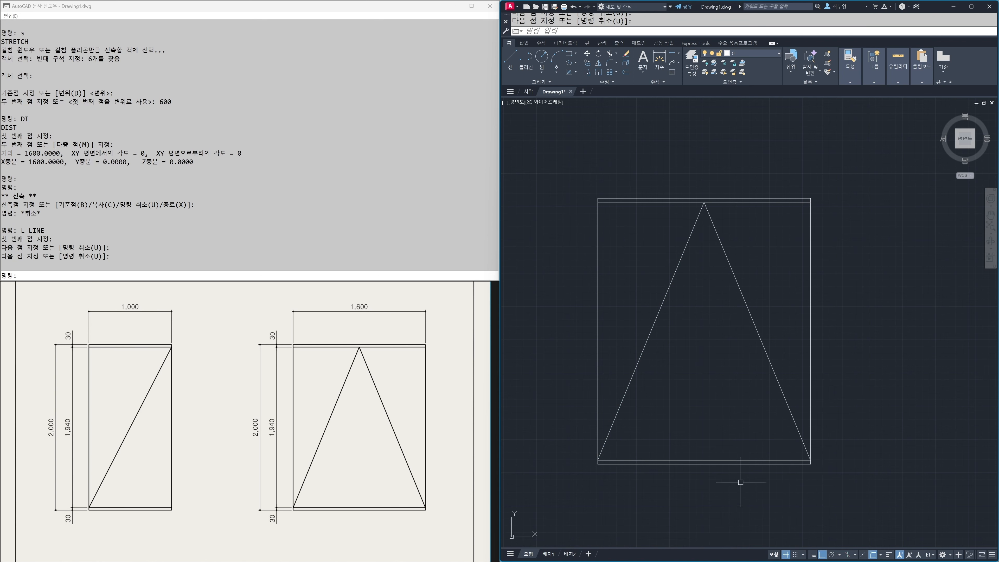
text(z)
key(Return)
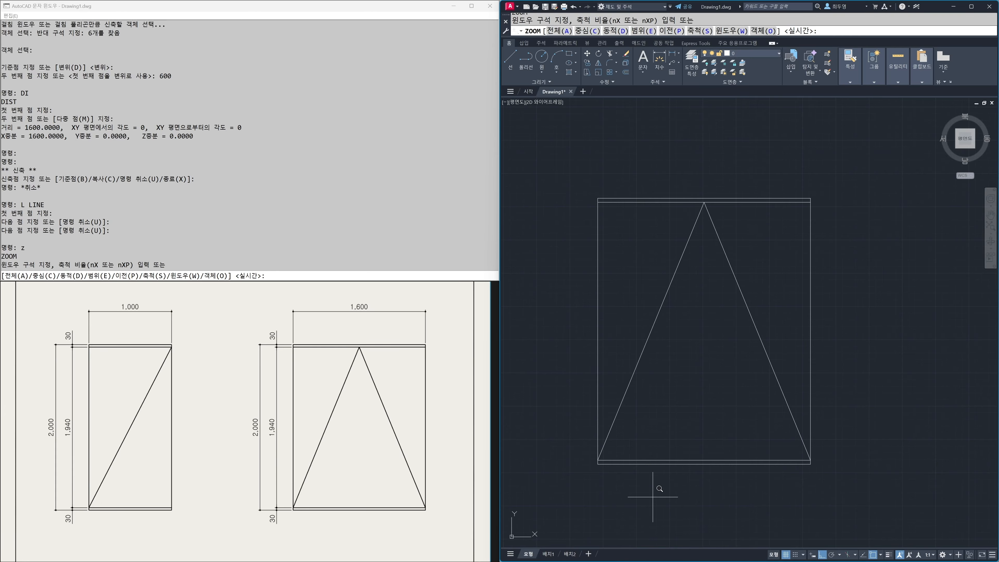
text(a)
key(Return)
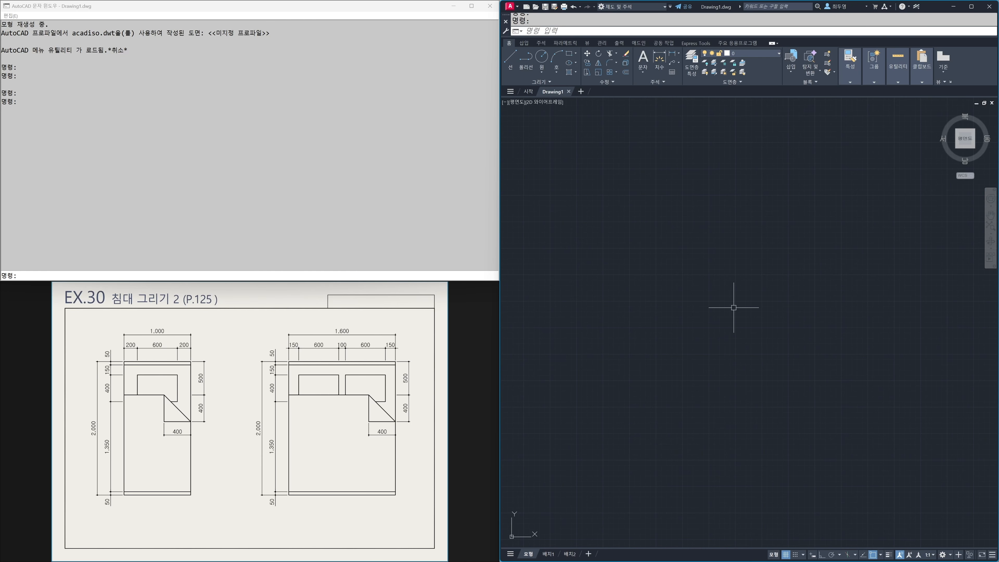
Step: Set the drawing's upper limit LIMMAX to 5940,4200 and zoom to the full limits
text(LImmax)
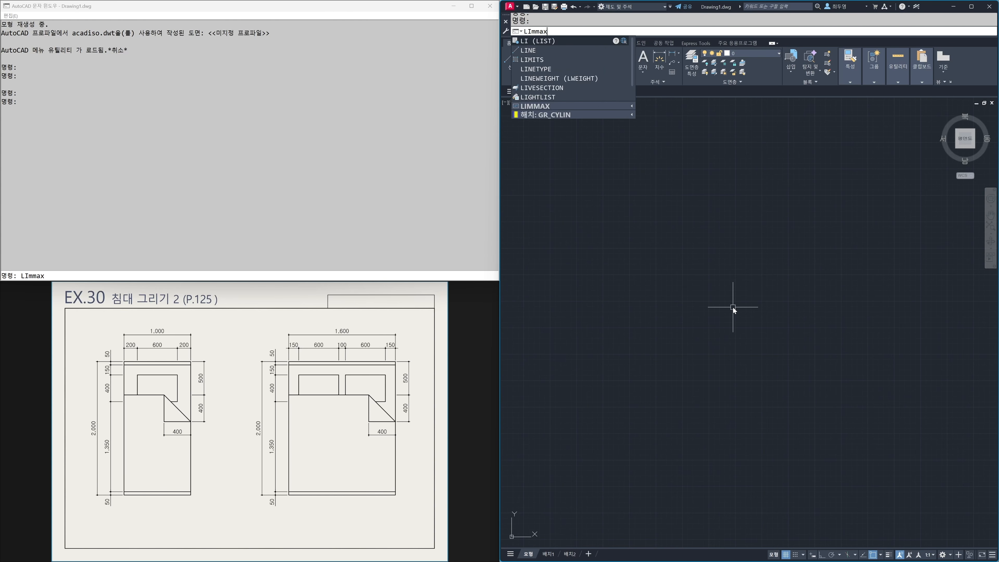
key(Return)
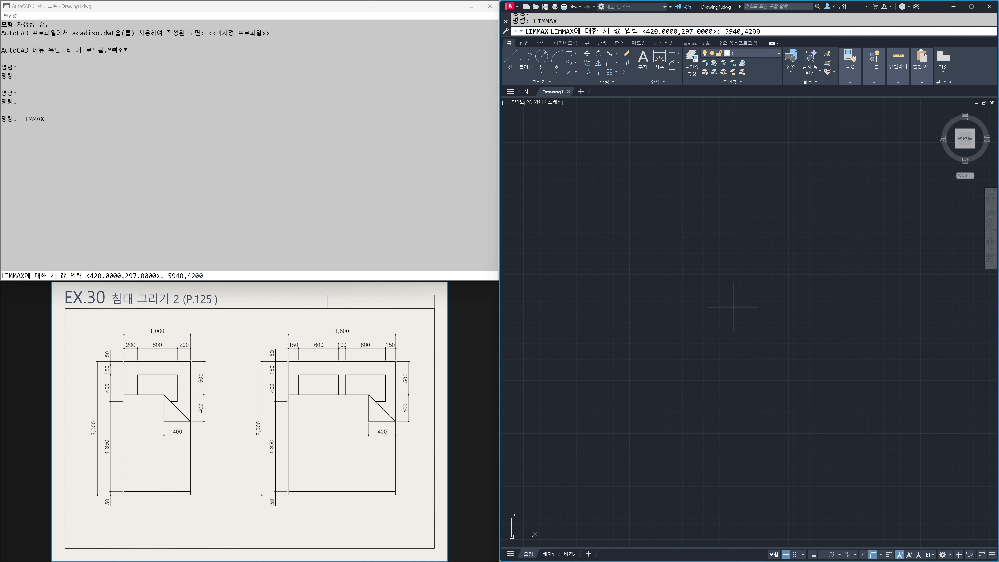
key(Return)
text(z)
key(Return)
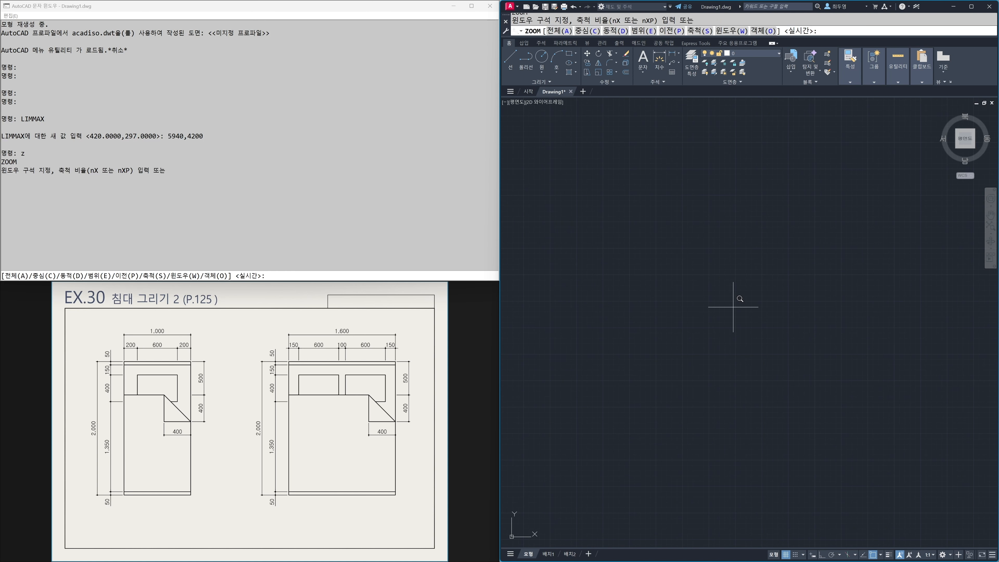
text(a)
key(Return)
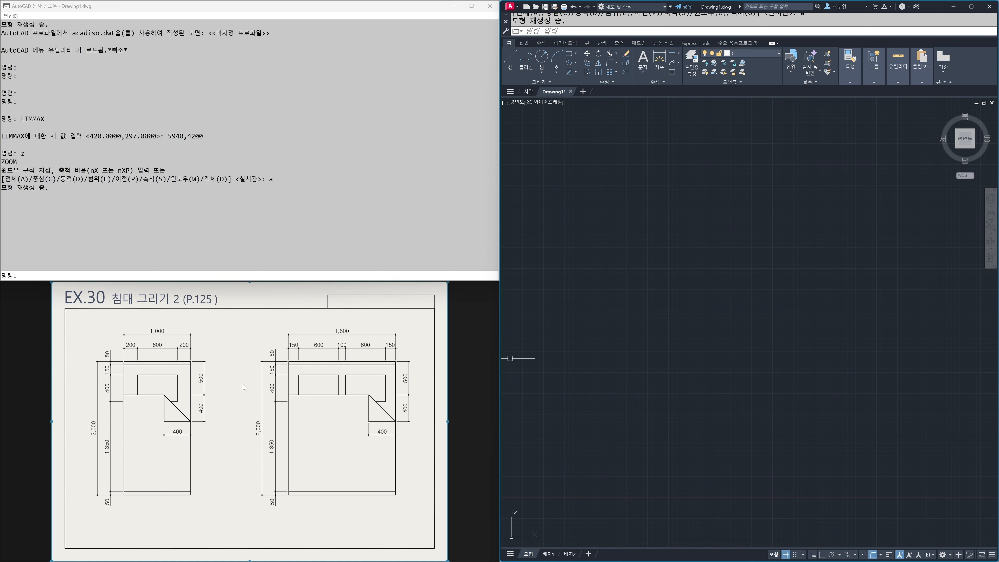
Step: Draw a 1000 x 2000 rectangle as the first bed's outline, using the rectangle's dimensions option
scroll(173, 395, up, 3)
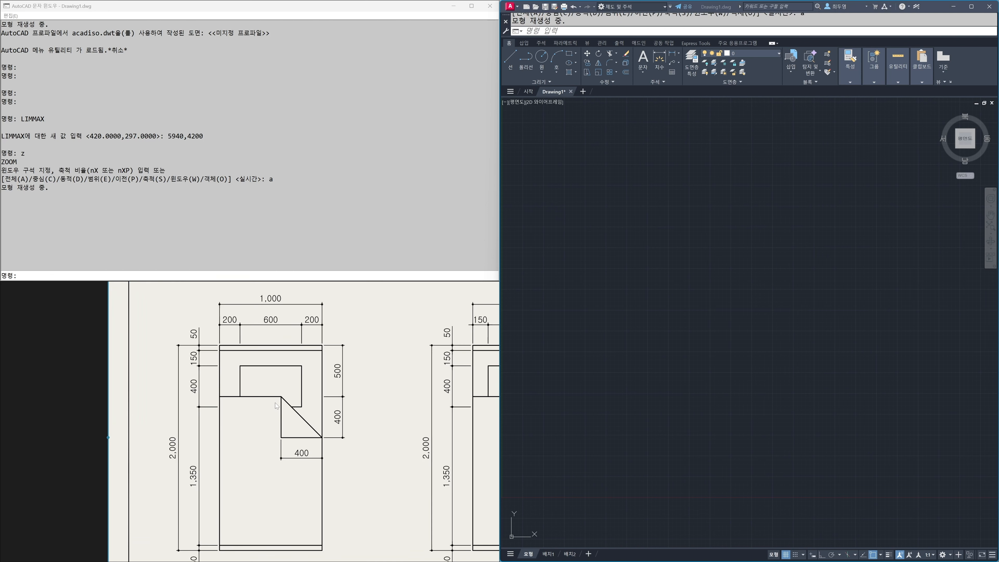
scroll(279, 405, down, 1)
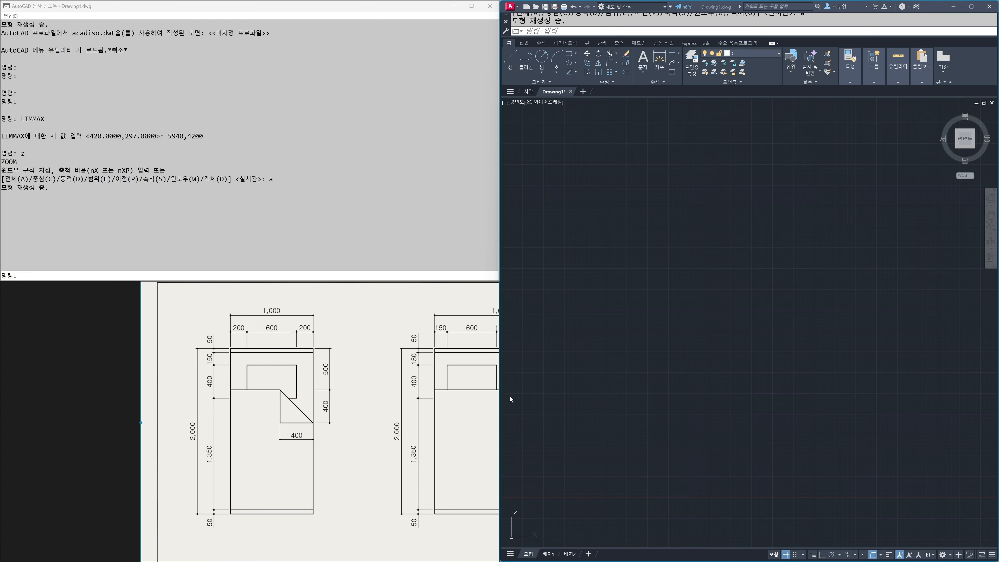
click(600, 403)
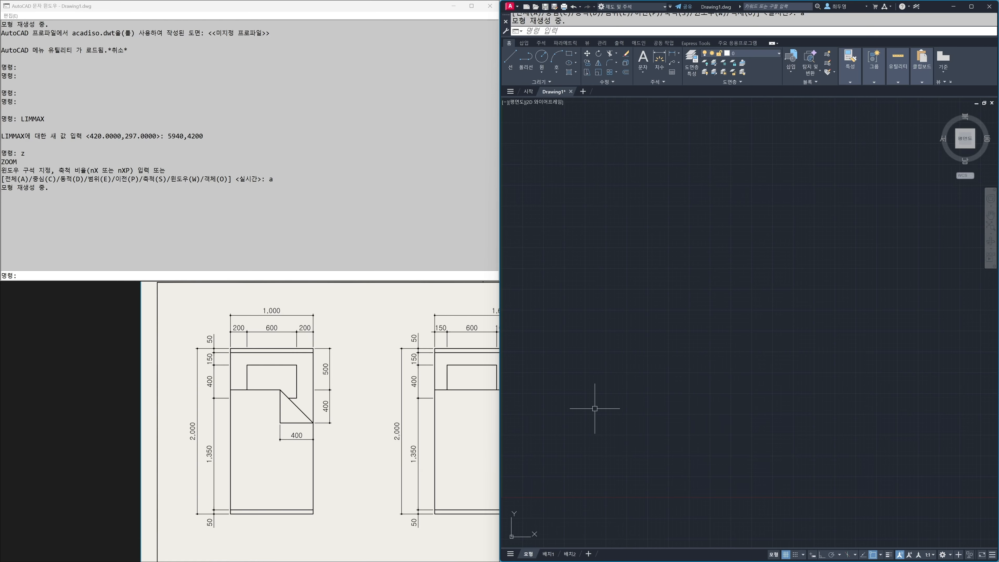
text(re)
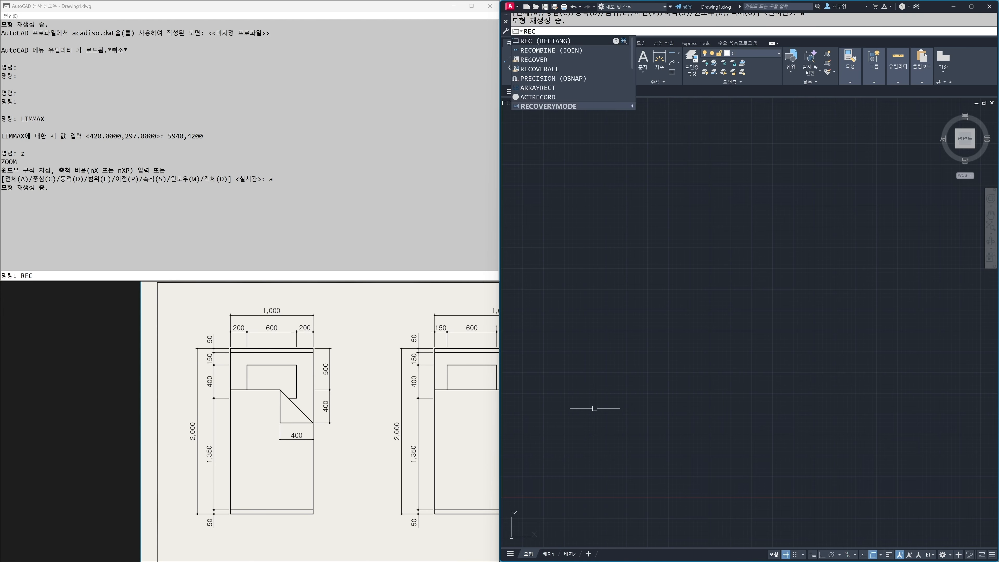
key(Return)
click(628, 384)
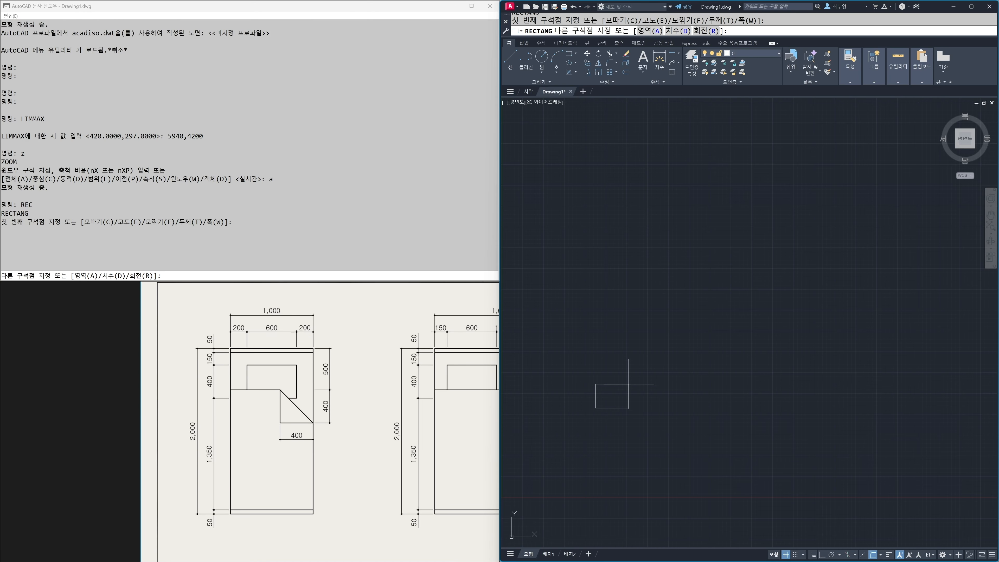
text(d)
key(Return)
text(1000)
key(Return)
text(2000)
key(Return)
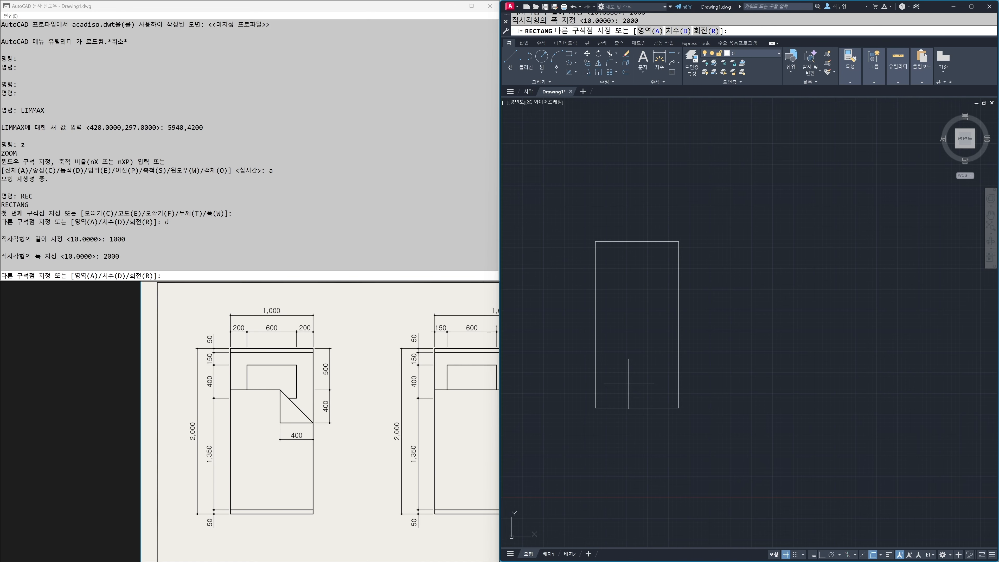
click(638, 374)
Step: Explode the bed outline rectangle into separate lines
scroll(634, 334, up, 2)
middle_drag(634, 334, 751, 373)
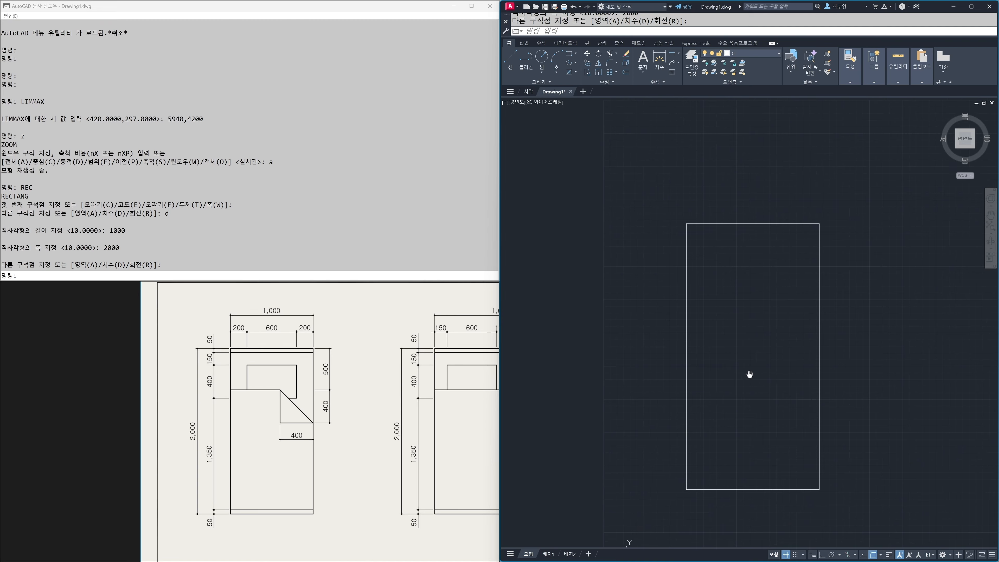
text(x)
key(Return)
click(870, 381)
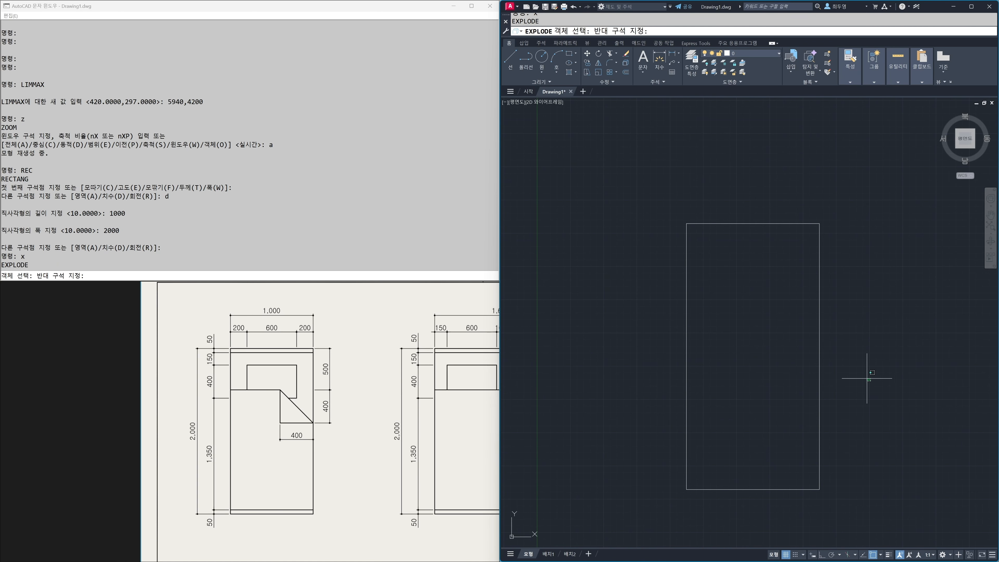
click(807, 361)
key(Return)
Step: Offset the bed's bottom and top edges 50 inward
text(o)
key(Return)
text(50)
key(Return)
click(772, 490)
click(760, 412)
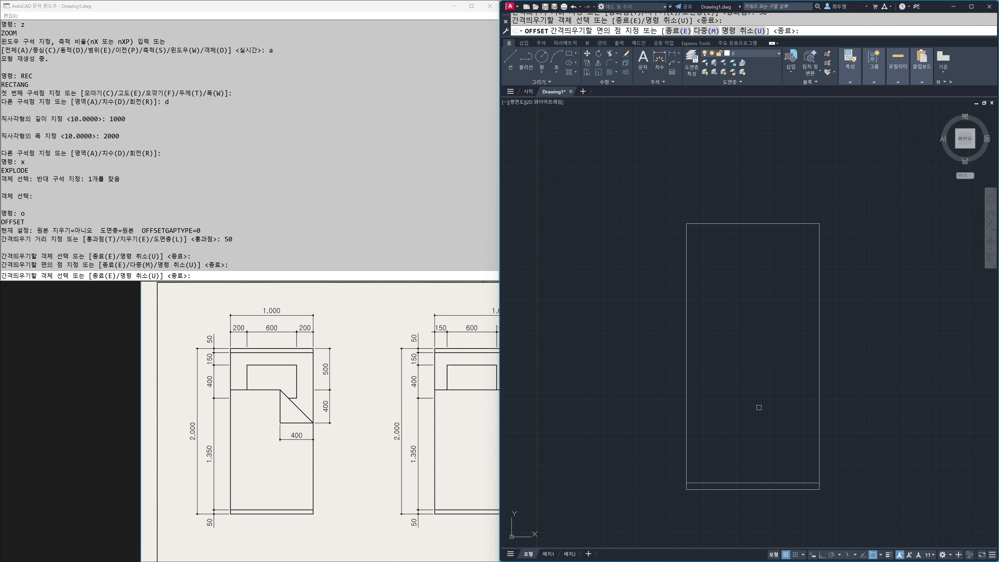
click(751, 223)
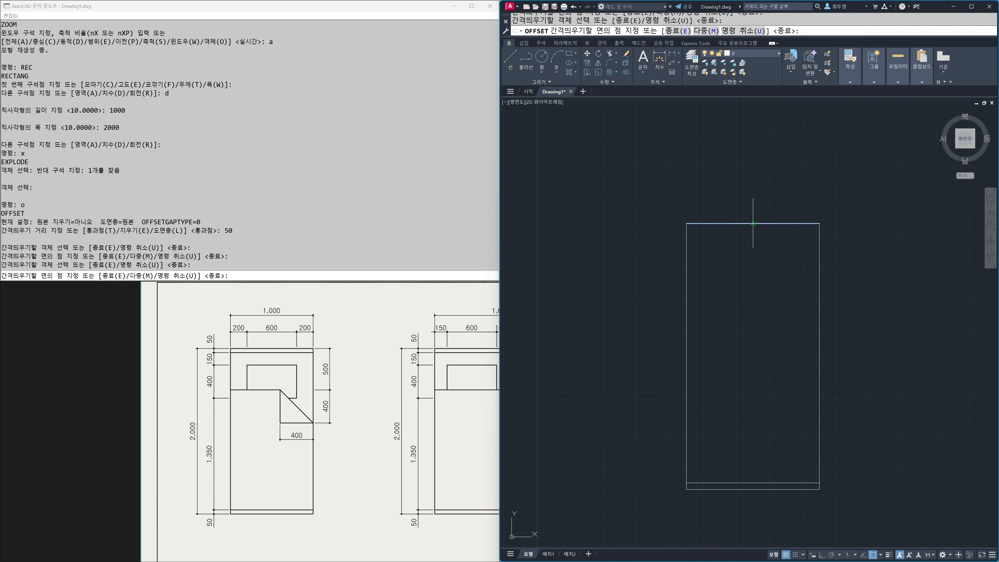
click(752, 273)
key(Return)
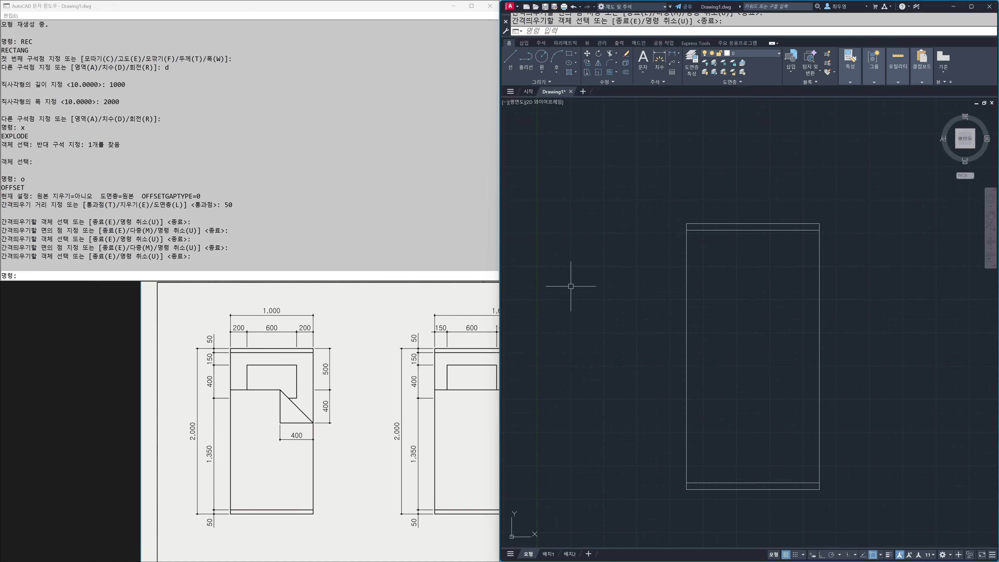
Step: With dynamic input on, use Offset's Through option to offset the bed's left edge 200 to the right, and that new line another 600
key(Return)
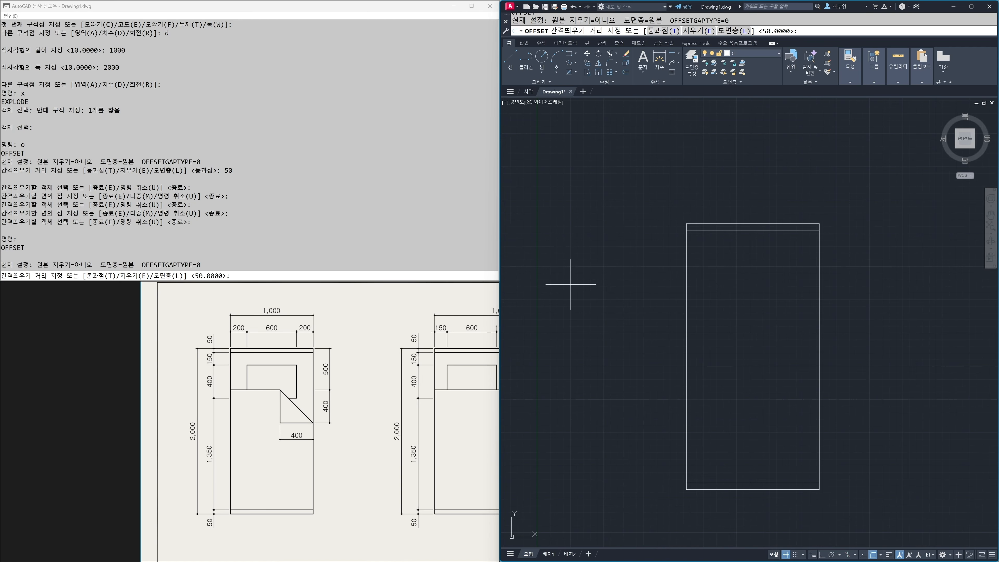
key(Return)
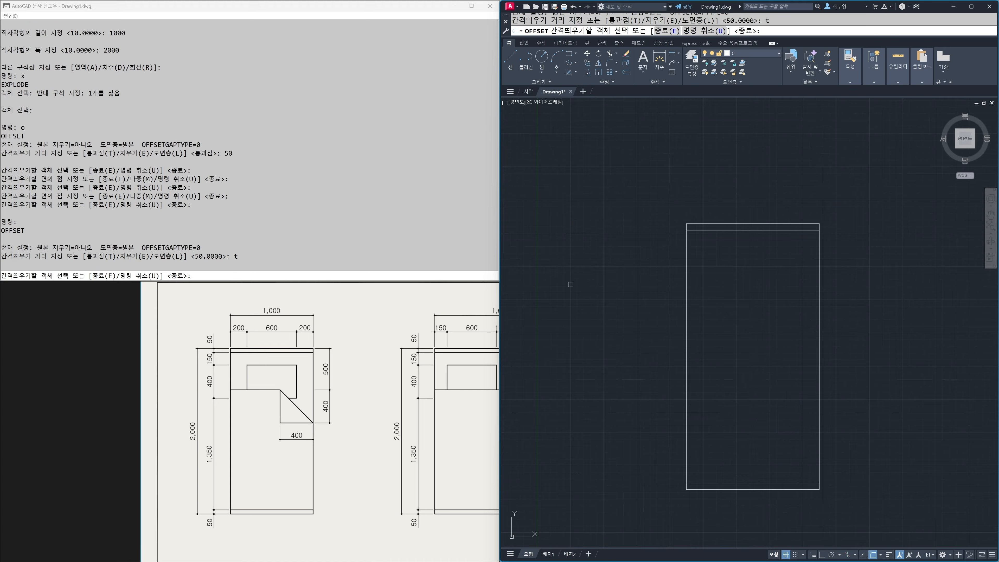
key(F12)
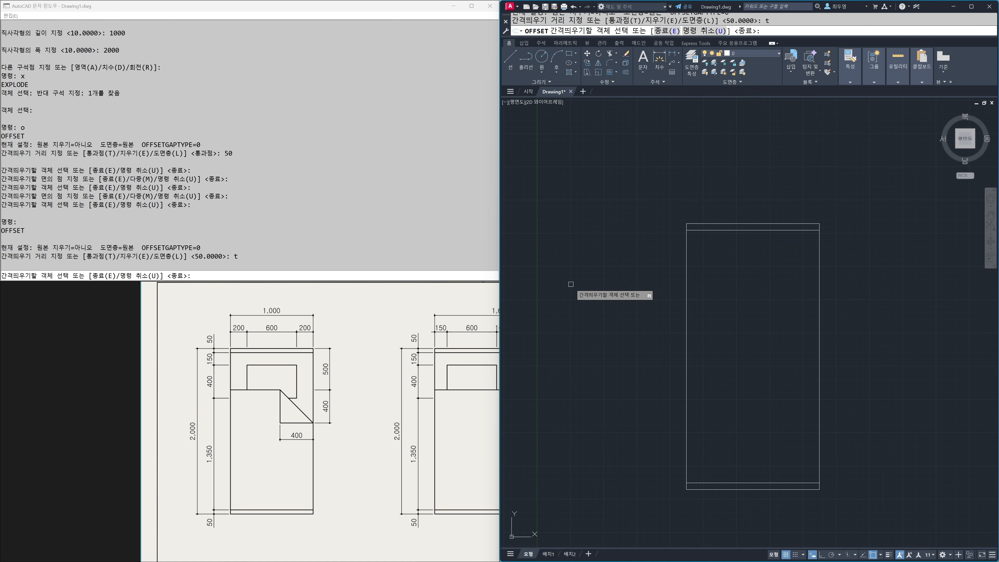
click(686, 299)
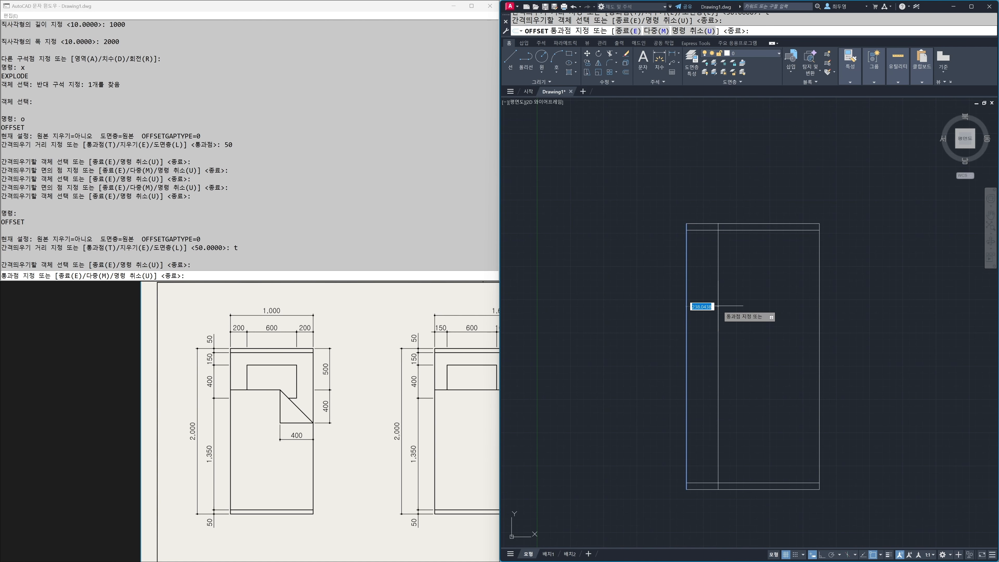
text(200)
key(Return)
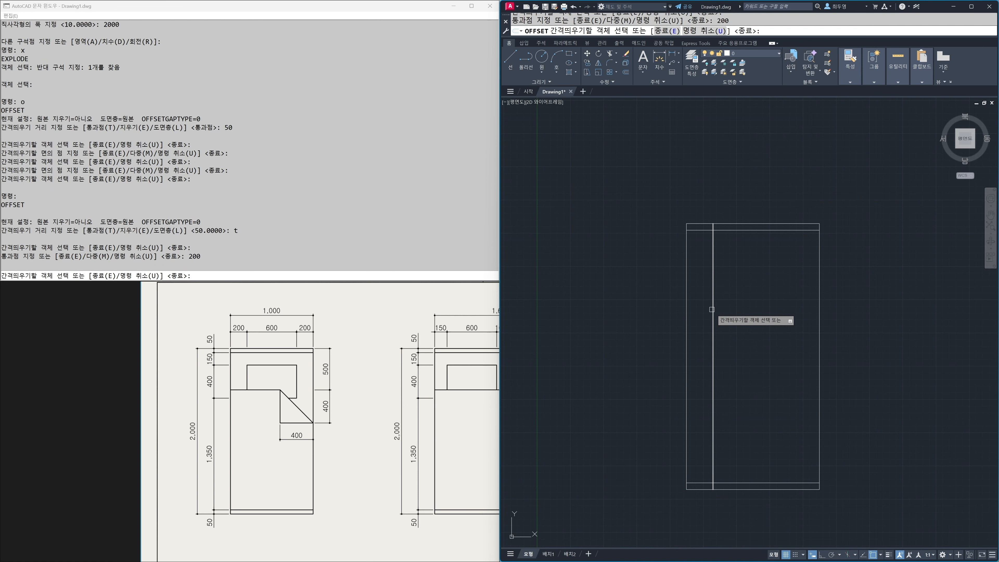
click(713, 309)
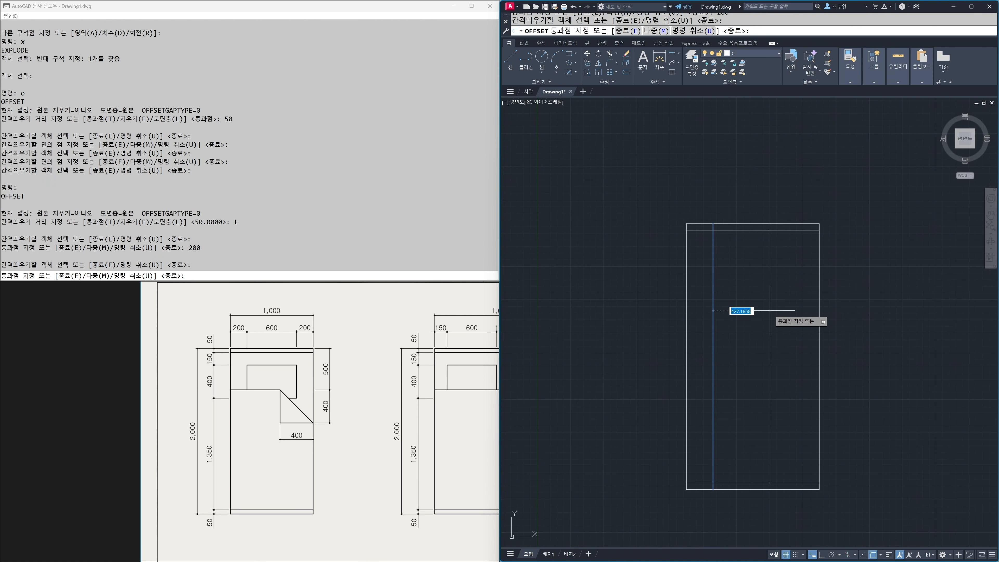
text(600)
key(Return)
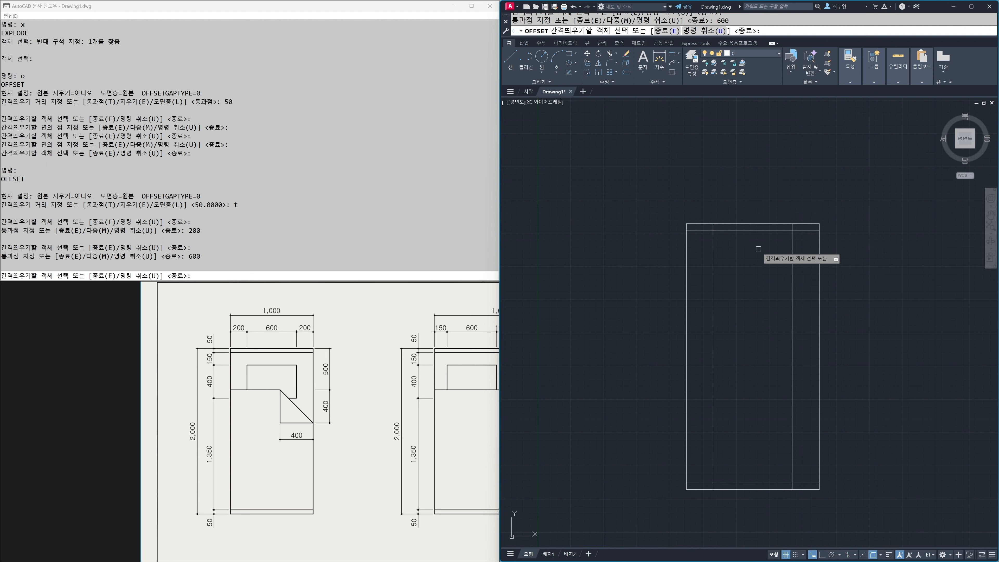
Step: Offset the upper inner line 150 downward and the resulting line another 400 downward, and end the Offset command
click(754, 230)
text(1)
key(Return)
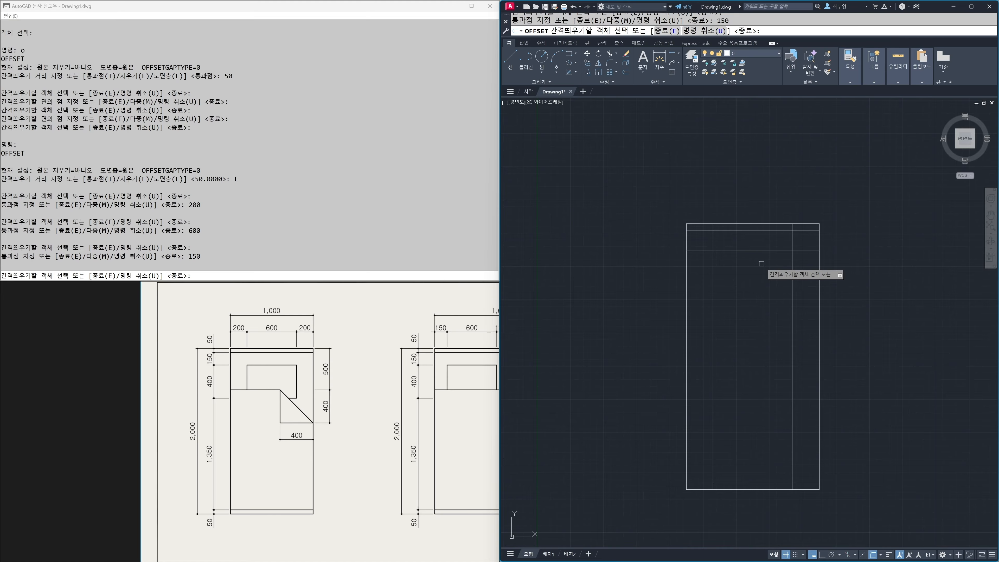
click(759, 250)
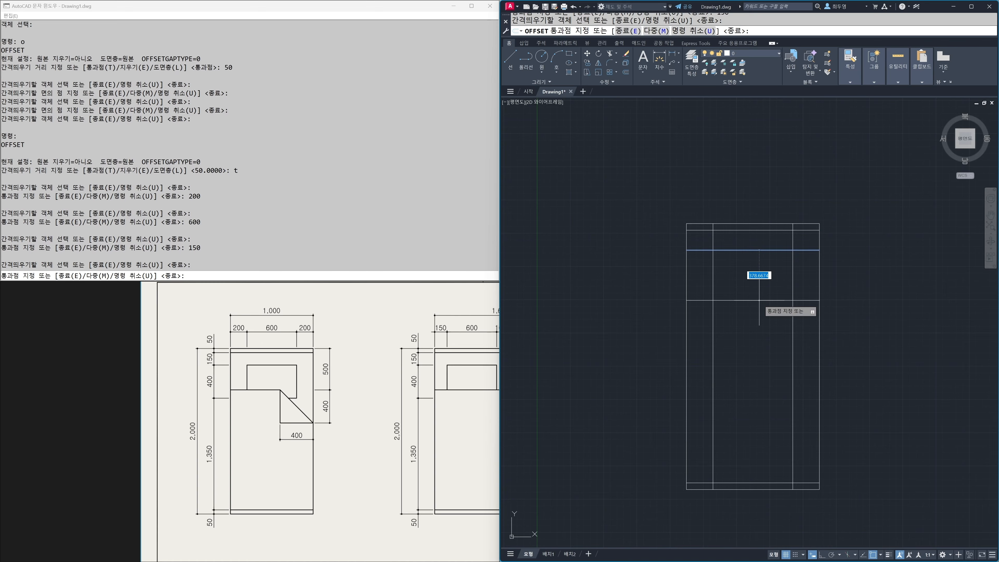
text(400)
key(Return)
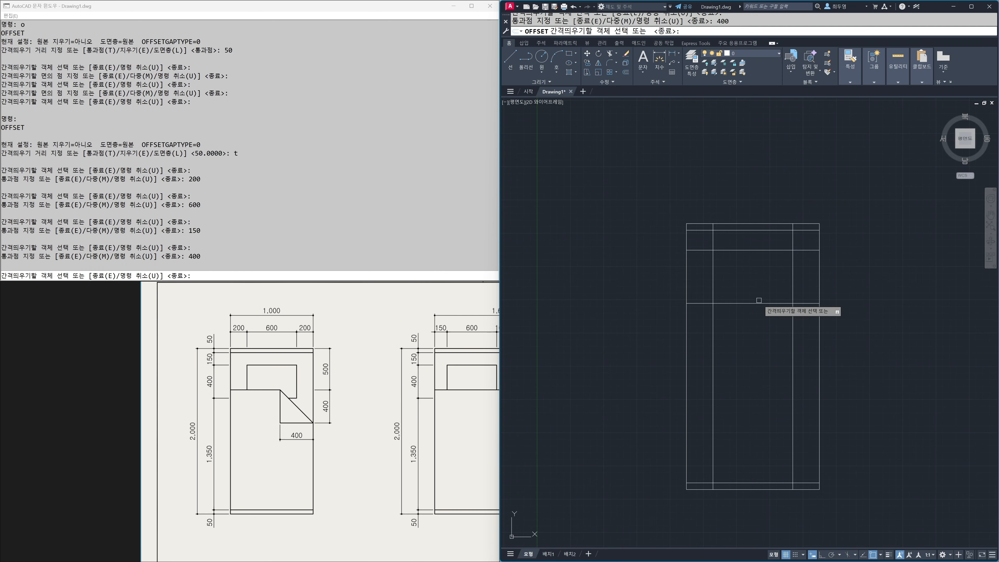
key(Return)
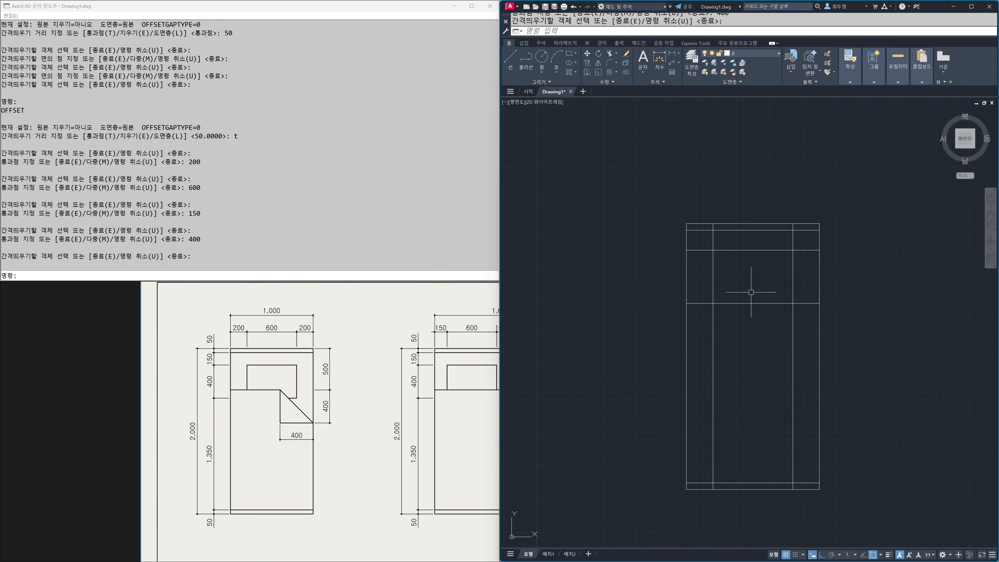